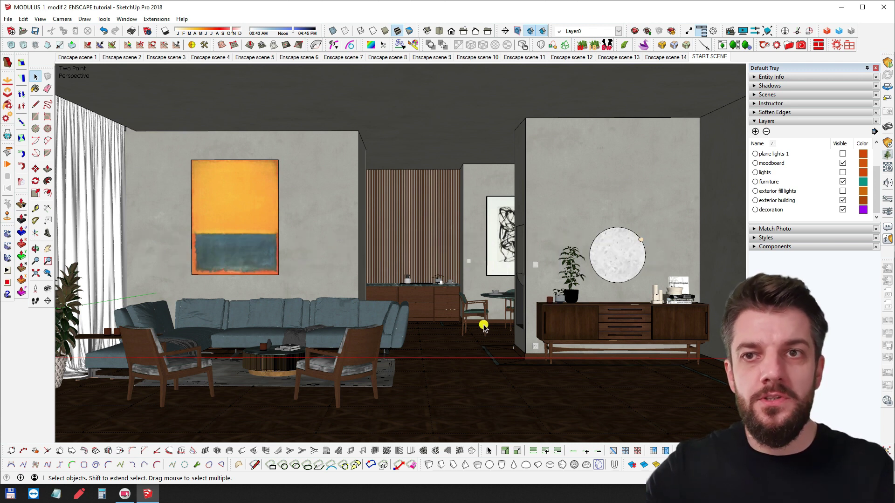
- Examine the living room model, the moodboard beside it and the neighbouring exterior building from several angles
{"action": "middle_click_drag", "start_coordinate": [385, 324], "coordinate": [393, 321]}
{"action": "scroll", "coordinate": [344, 278], "scroll_direction": "down", "scroll_amount": 5}
{"action": "middle_click_drag", "start_coordinate": [342, 279], "coordinate": [280, 297]}
{"action": "scroll", "coordinate": [542, 267], "scroll_direction": "up", "scroll_amount": 4}
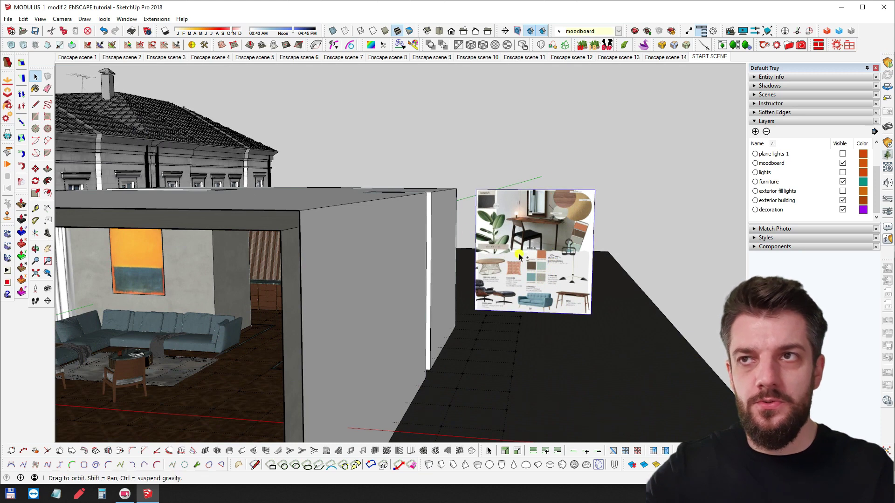
{"action": "middle_click_drag", "start_coordinate": [518, 253], "coordinate": [615, 216]}
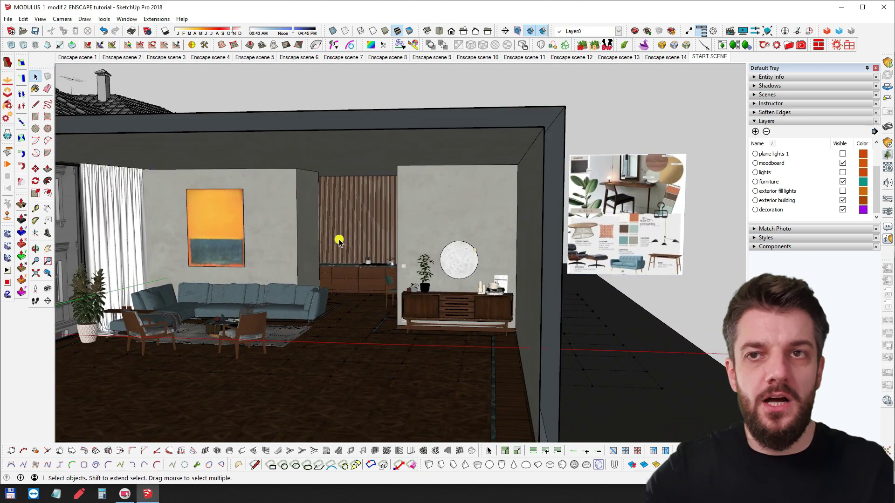
{"action": "middle_click_drag", "start_coordinate": [332, 241], "coordinate": [281, 250]}
{"action": "scroll", "coordinate": [298, 240], "scroll_direction": "down", "scroll_amount": 3}
{"action": "scroll", "coordinate": [244, 262], "scroll_direction": "up", "scroll_amount": 3}
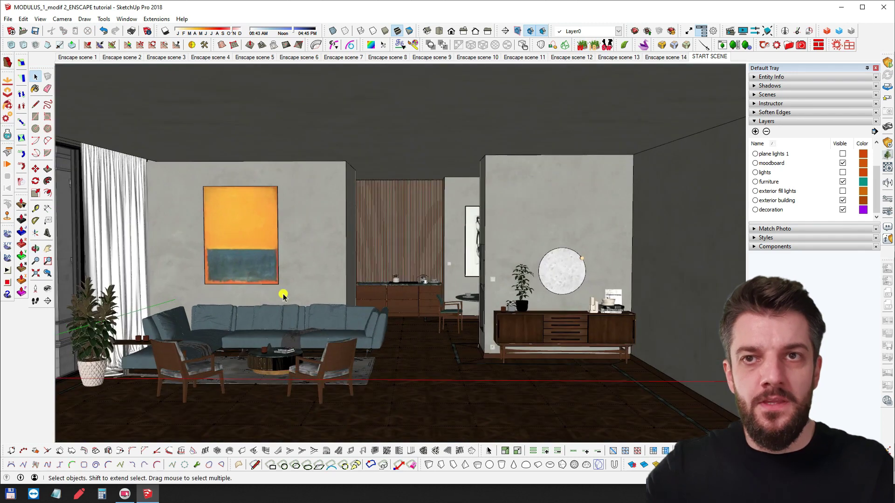
{"action": "scroll", "coordinate": [316, 328], "scroll_direction": "down", "scroll_amount": 3}
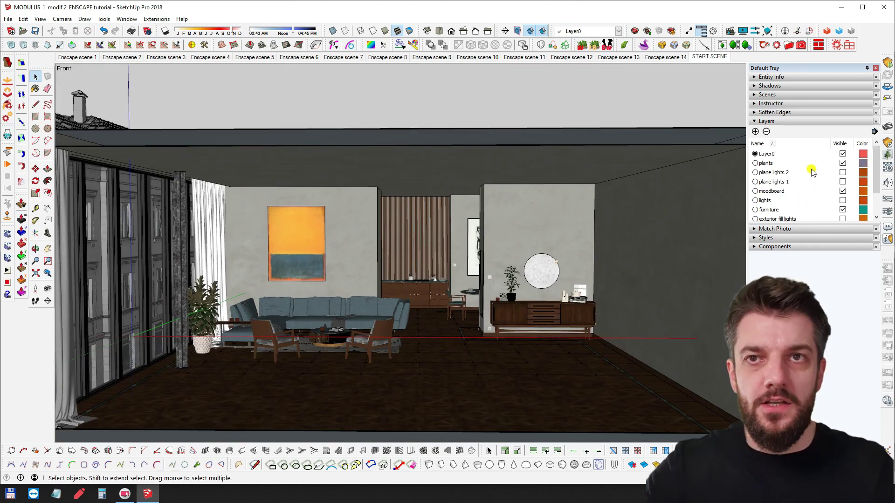
{"action": "middle_click_drag", "start_coordinate": [324, 232], "coordinate": [301, 241]}
{"action": "scroll", "coordinate": [341, 233], "scroll_direction": "down", "scroll_amount": 4}
{"action": "scroll", "coordinate": [176, 231], "scroll_direction": "up", "scroll_amount": 4}
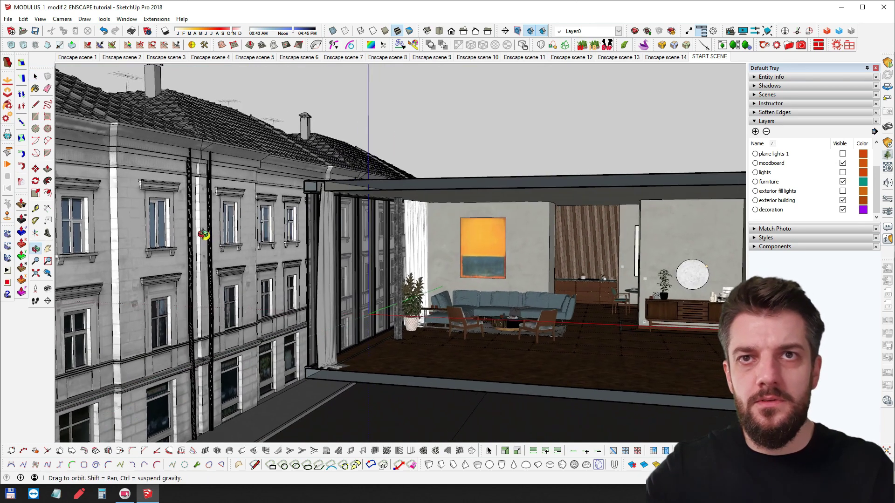
{"action": "middle_click_drag", "start_coordinate": [283, 234], "coordinate": [259, 221]}
{"action": "scroll", "coordinate": [199, 226], "scroll_direction": "up", "scroll_amount": 3}
{"action": "mouse_move", "coordinate": [428, 236]}
{"action": "middle_mouse_down", "text": "shift"}
{"action": "mouse_move", "coordinate": [384, 236]}
{"action": "mouse_move", "coordinate": [390, 240]}
{"action": "mouse_move", "coordinate": [348, 255]}
{"action": "mouse_move", "coordinate": [364, 266]}
{"action": "mouse_move", "coordinate": [373, 259]}
{"action": "middle_mouse_up", "text": "shift"}
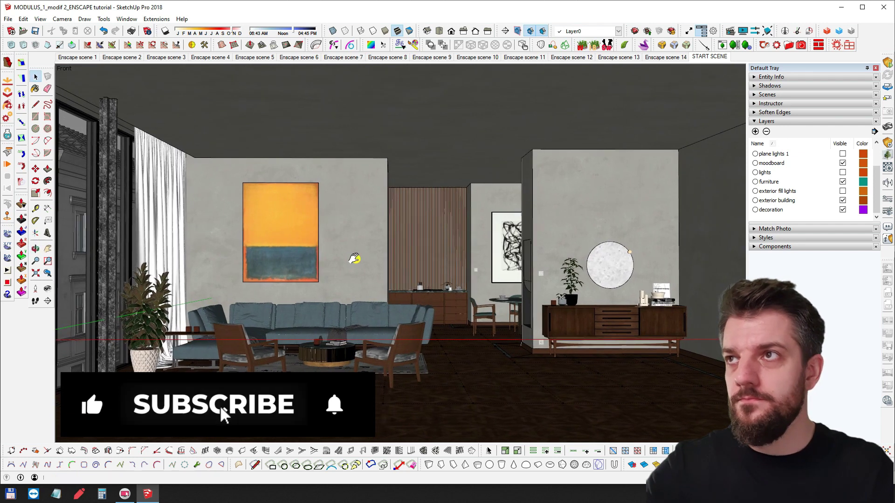
- Start the Enscape live render and walk the render view in toward the painting and seating area
{"action": "left_click", "coordinate": [888, 64]}
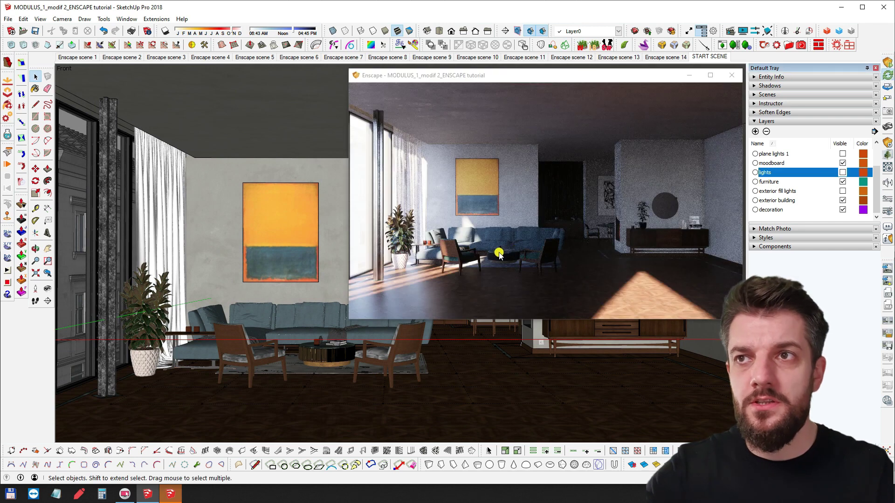
{"action": "mouse_move", "coordinate": [499, 255]}
{"action": "left_mouse_down"}
{"action": "mouse_move", "coordinate": [550, 251]}
{"action": "mouse_move", "coordinate": [512, 251]}
{"action": "left_mouse_up"}
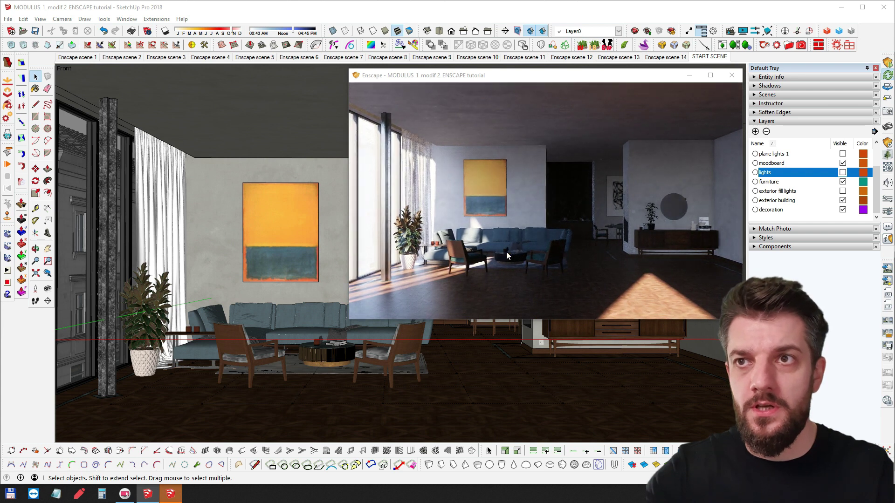
{"action": "mouse_move", "coordinate": [506, 252]}
{"action": "left_mouse_down"}
{"action": "mouse_move", "coordinate": [528, 246]}
{"action": "mouse_move", "coordinate": [518, 249]}
{"action": "mouse_move", "coordinate": [523, 236]}
{"action": "mouse_move", "coordinate": [596, 219]}
{"action": "left_mouse_up"}
{"action": "key", "text": "w"}
{"action": "key", "text": "d"}
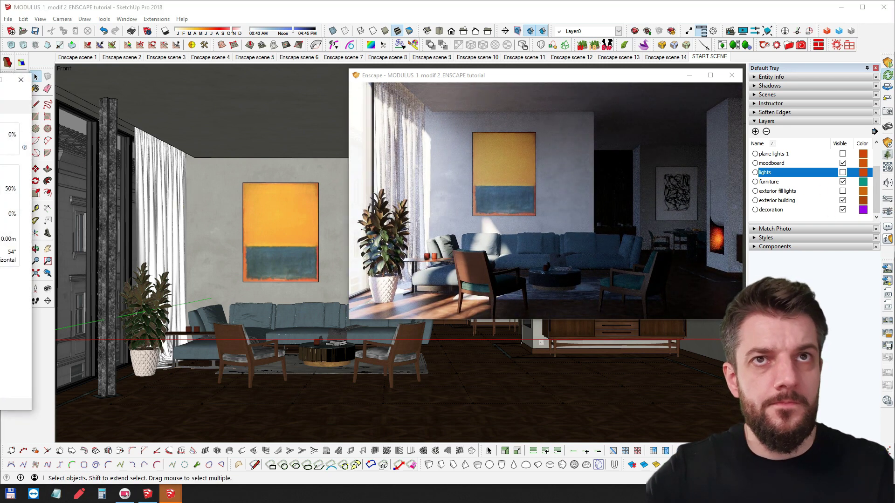
- Place the Visual Settings window beside the render and review its Rendering, Image, Atmosphere and Capture options
{"action": "left_click_drag", "start_coordinate": [0, 83], "coordinate": [181, 85]}
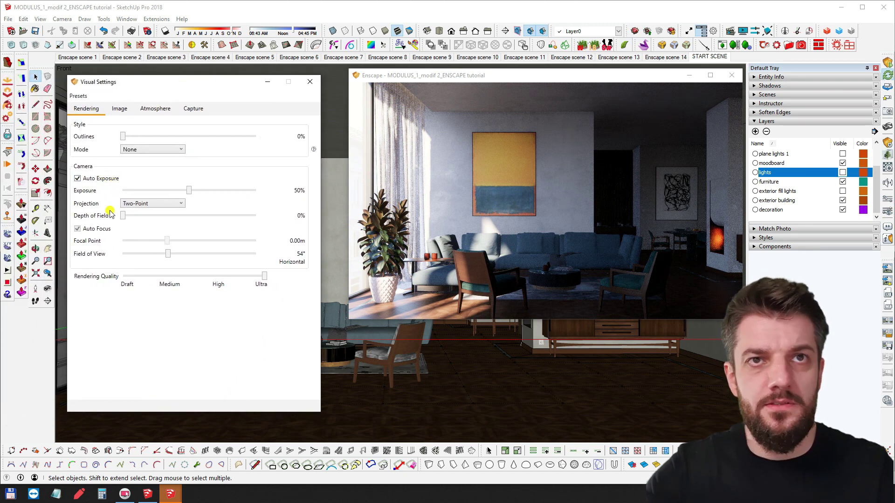
{"action": "left_click", "coordinate": [122, 109]}
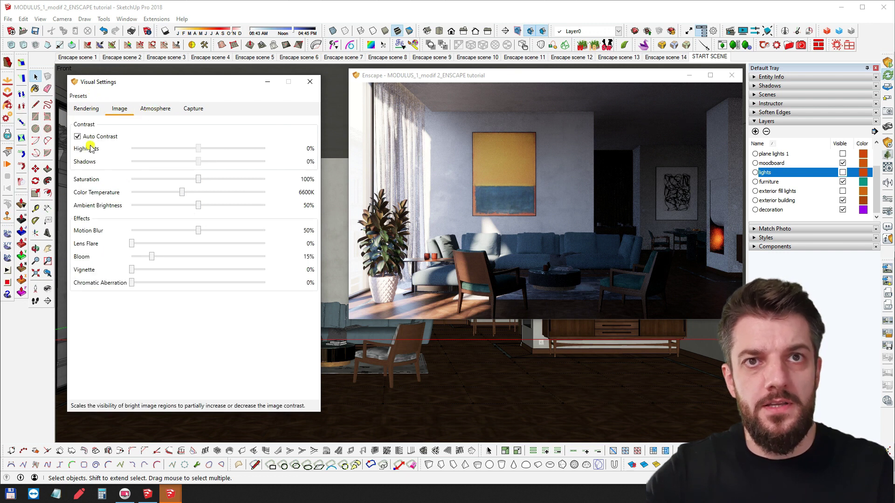
{"action": "left_click", "coordinate": [164, 109]}
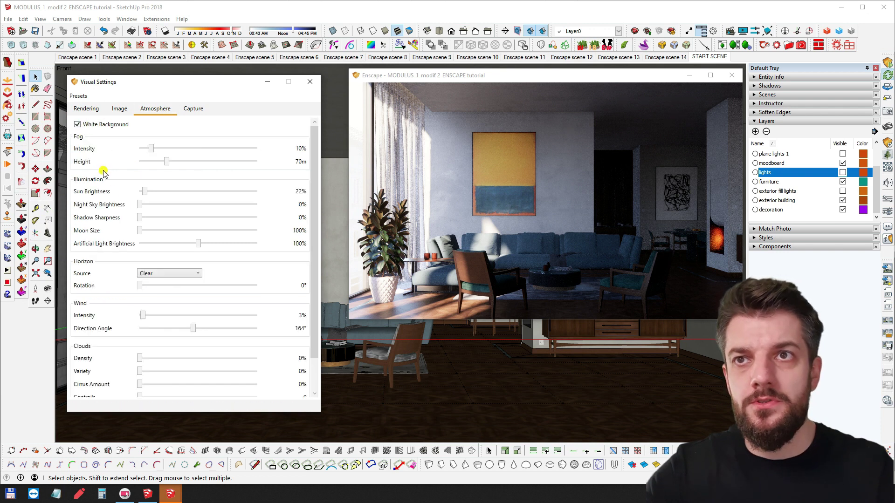
{"action": "left_click_drag", "start_coordinate": [536, 205], "coordinate": [424, 205]}
{"action": "right_click_drag", "start_coordinate": [503, 151], "coordinate": [475, 149]}
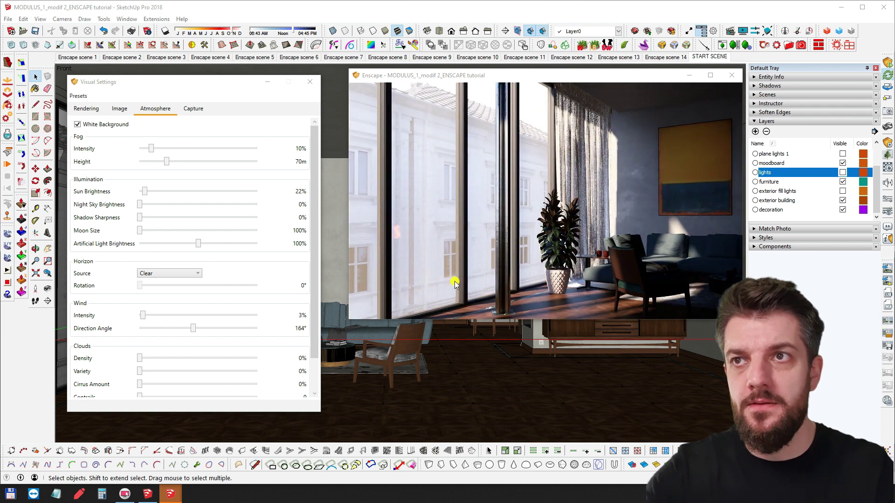
{"action": "left_click_drag", "start_coordinate": [455, 282], "coordinate": [589, 282]}
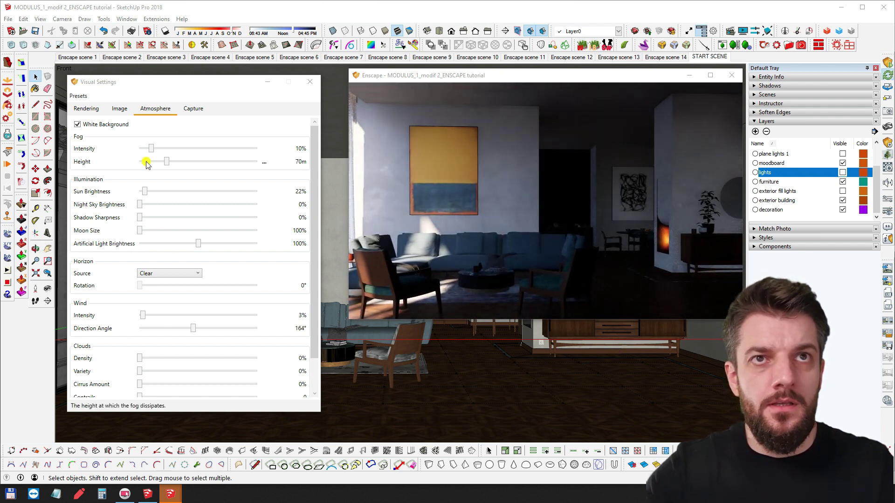
{"action": "left_click", "coordinate": [194, 110]}
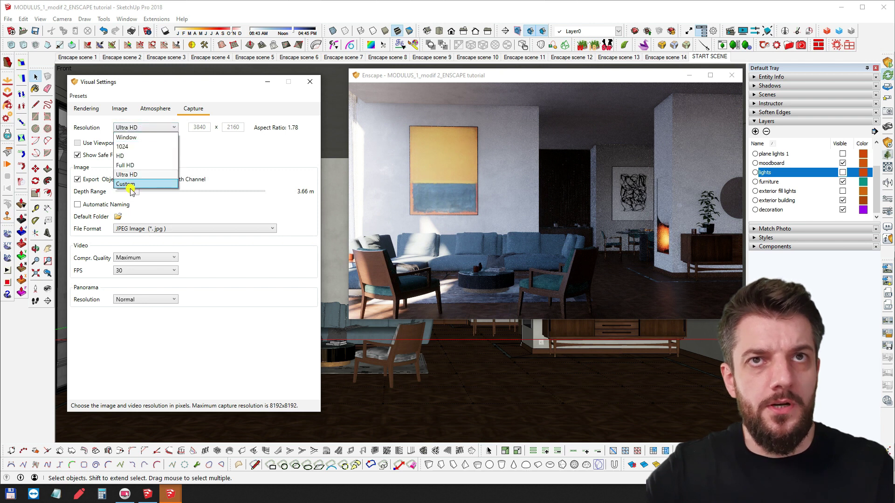
{"action": "left_click", "coordinate": [154, 110]}
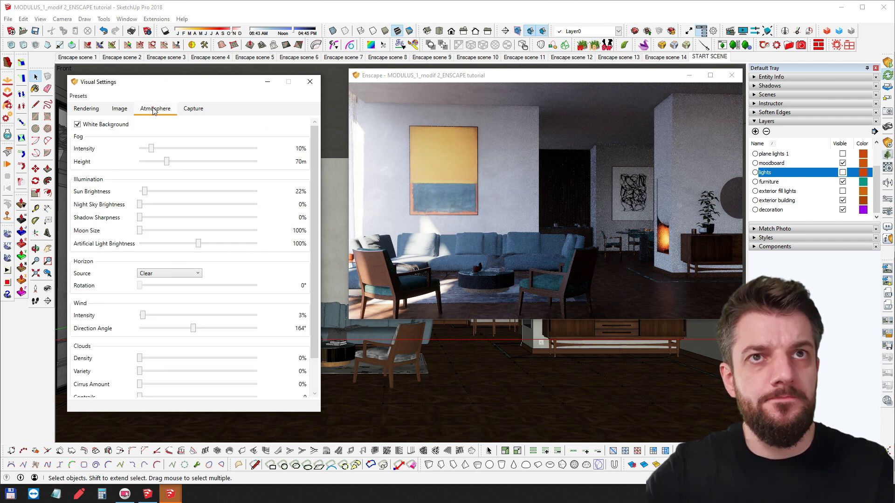
{"action": "left_click", "coordinate": [119, 109]}
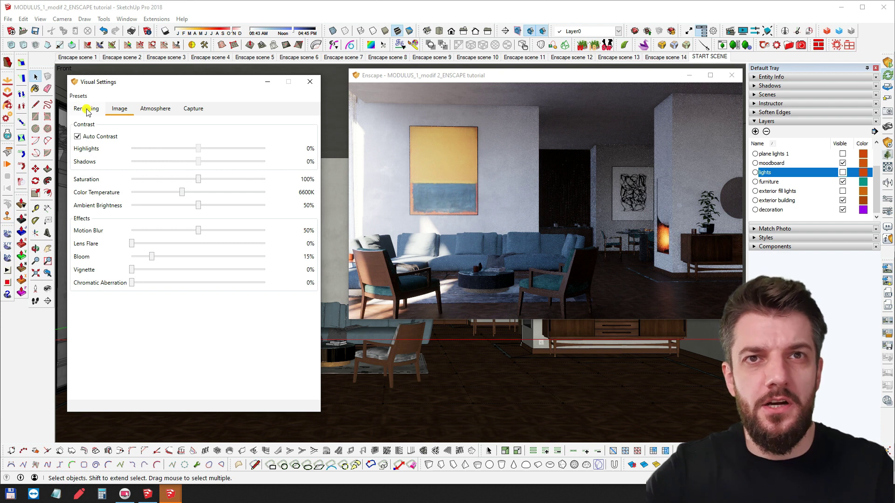
- Try higher Shadow Sharpness values up to 95% in the atmosphere settings, then return the value to 0%
{"action": "left_click", "coordinate": [160, 110]}
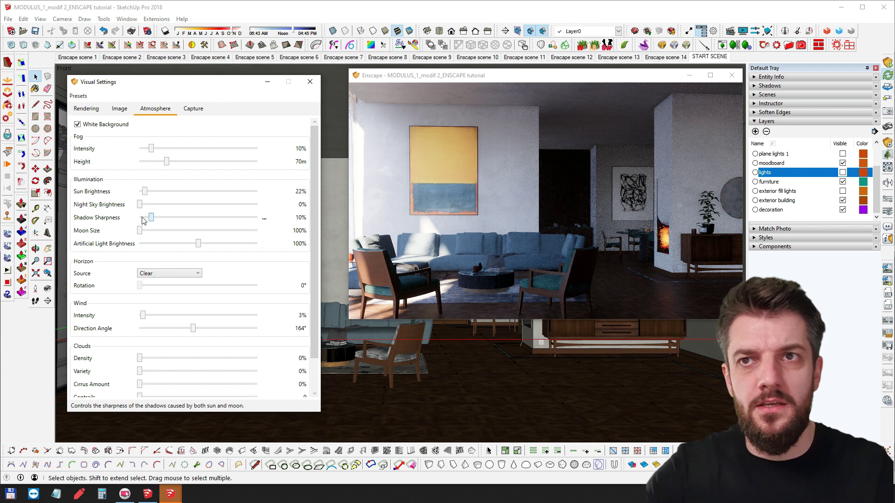
{"action": "left_click_drag", "start_coordinate": [154, 218], "coordinate": [178, 222]}
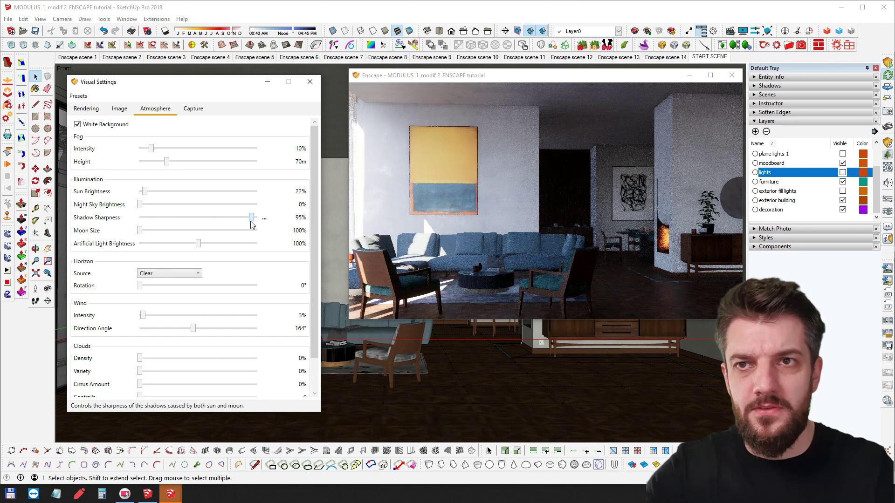
{"action": "left_click_drag", "start_coordinate": [522, 224], "coordinate": [436, 252]}
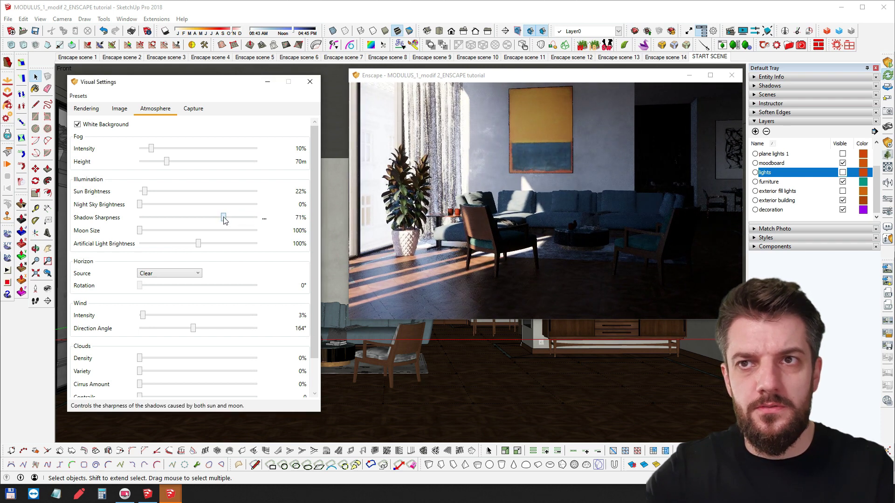
{"action": "left_click_drag", "start_coordinate": [221, 220], "coordinate": [154, 219]}
- Examine how daylight alone lights the seating area, fireplace and sideboard in the live render
{"action": "left_click_drag", "start_coordinate": [483, 225], "coordinate": [599, 214]}
{"action": "scroll", "coordinate": [483, 225], "scroll_direction": "down", "scroll_amount": 2}
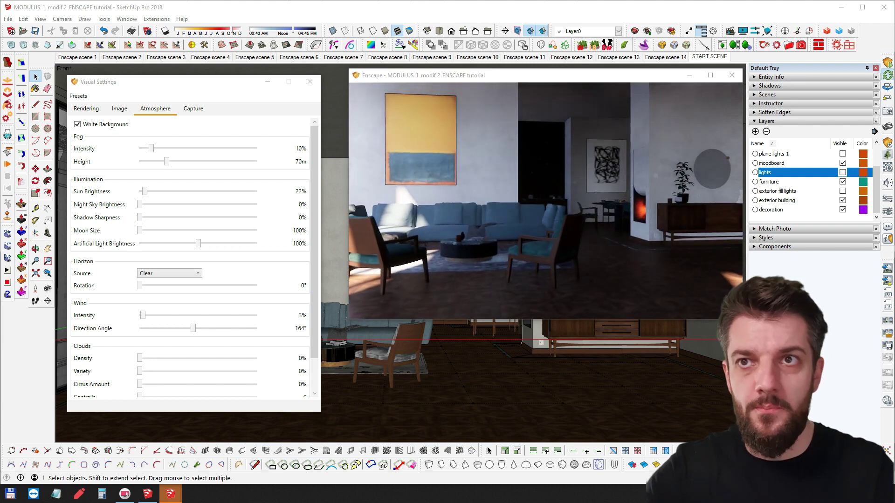
{"action": "mouse_move", "coordinate": [482, 225]}
{"action": "left_mouse_down"}
{"action": "mouse_move", "coordinate": [356, 232]}
{"action": "mouse_move", "coordinate": [476, 234]}
{"action": "mouse_move", "coordinate": [485, 250]}
{"action": "mouse_move", "coordinate": [521, 253]}
{"action": "mouse_move", "coordinate": [501, 262]}
{"action": "mouse_move", "coordinate": [529, 256]}
{"action": "left_mouse_up"}
{"action": "key", "text": "w"}
{"action": "key", "text": "w"}
{"action": "key", "text": "w"}
{"action": "left_click_drag", "start_coordinate": [394, 232], "coordinate": [403, 243]}
{"action": "middle_click_drag", "start_coordinate": [385, 252], "coordinate": [694, 173]}
{"action": "left_click_drag", "start_coordinate": [694, 173], "coordinate": [678, 167]}
{"action": "middle_click_drag", "start_coordinate": [678, 167], "coordinate": [494, 203]}
{"action": "left_click_drag", "start_coordinate": [494, 202], "coordinate": [653, 167]}
{"action": "scroll", "coordinate": [493, 210], "scroll_direction": "up", "scroll_amount": 6}
{"action": "middle_click_drag", "start_coordinate": [493, 210], "coordinate": [564, 204]}
{"action": "right_click_drag", "start_coordinate": [564, 203], "coordinate": [501, 207]}
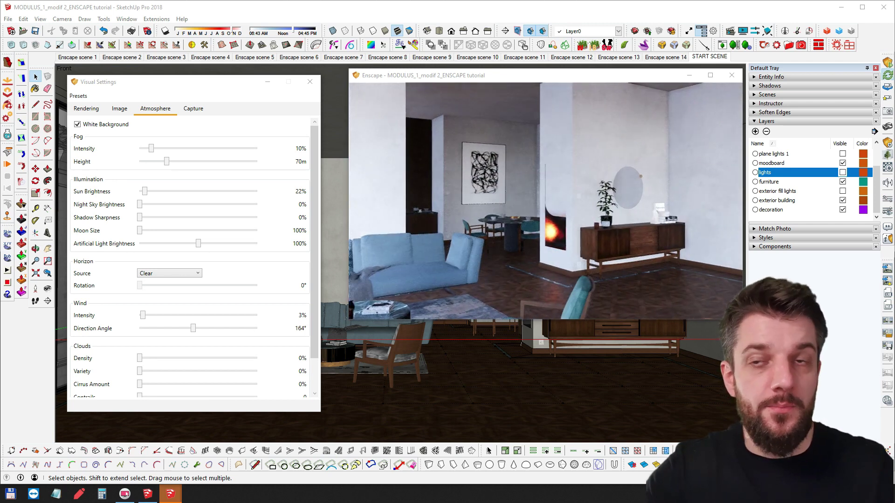
{"action": "right_click_drag", "start_coordinate": [413, 256], "coordinate": [475, 264]}
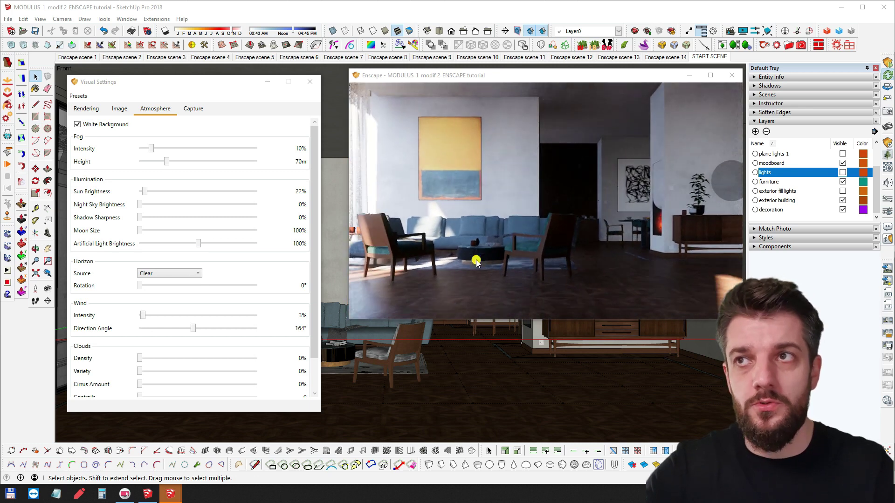
- Make the lights layer visible so the artificial lights appear in the living room render
{"action": "left_click_drag", "start_coordinate": [478, 218], "coordinate": [479, 200]}
{"action": "scroll", "coordinate": [478, 209], "scroll_direction": "down", "scroll_amount": 2}
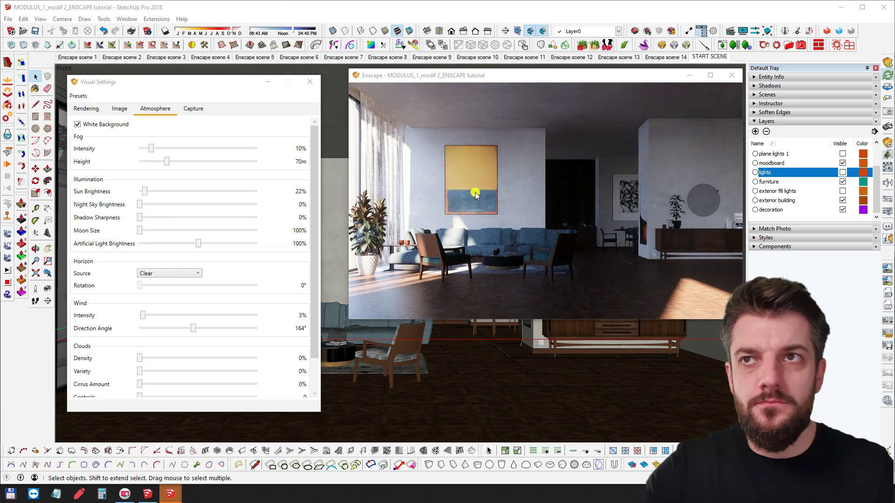
{"action": "middle_click_drag", "start_coordinate": [474, 199], "coordinate": [475, 204]}
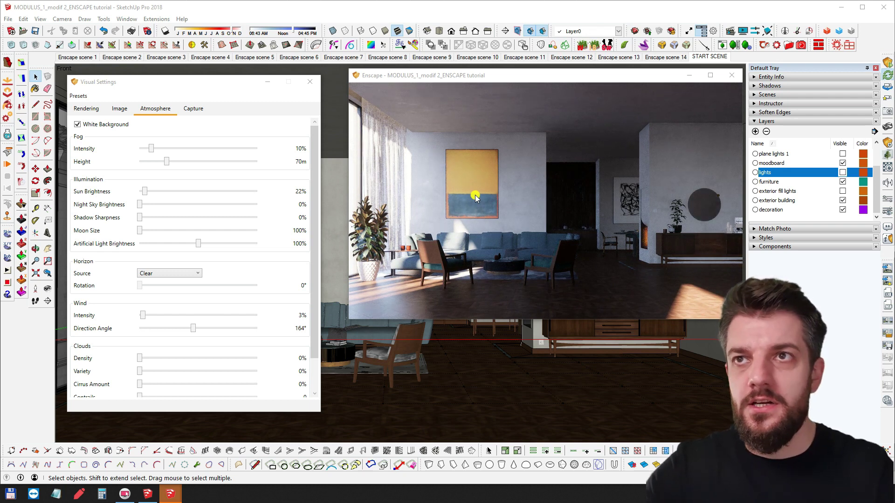
{"action": "left_click_drag", "start_coordinate": [479, 195], "coordinate": [524, 196]}
{"action": "right_click_drag", "start_coordinate": [523, 196], "coordinate": [498, 190]}
{"action": "left_click_drag", "start_coordinate": [498, 190], "coordinate": [484, 190]}
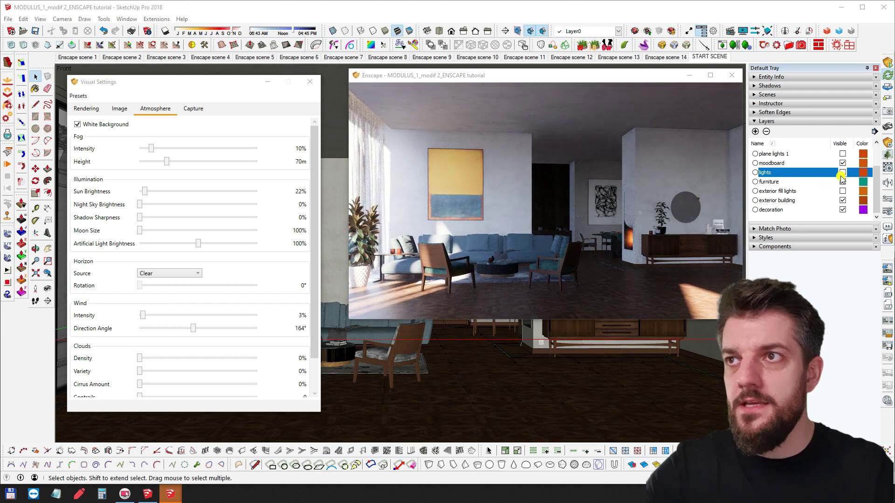
{"action": "left_click", "coordinate": [843, 172]}
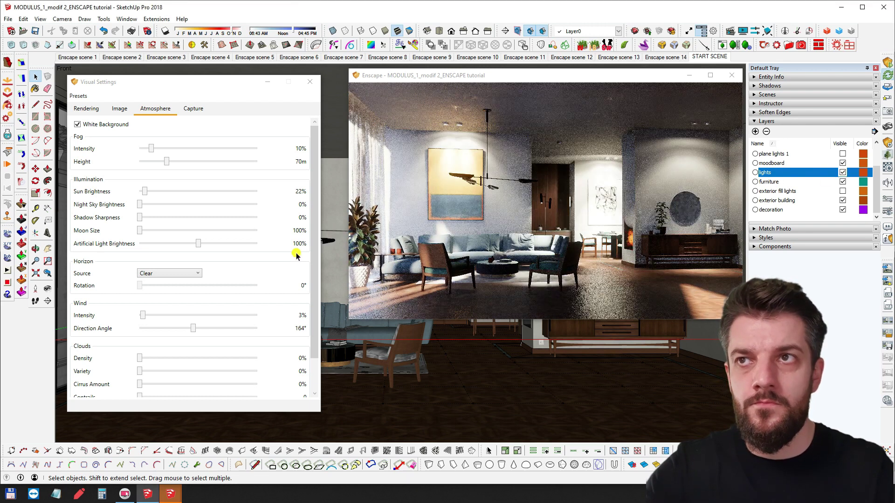
- Examine the artificial lighting on the painting, the kitchen passage and the sideboard wall in the render
{"action": "left_click_drag", "start_coordinate": [545, 198], "coordinate": [507, 200]}
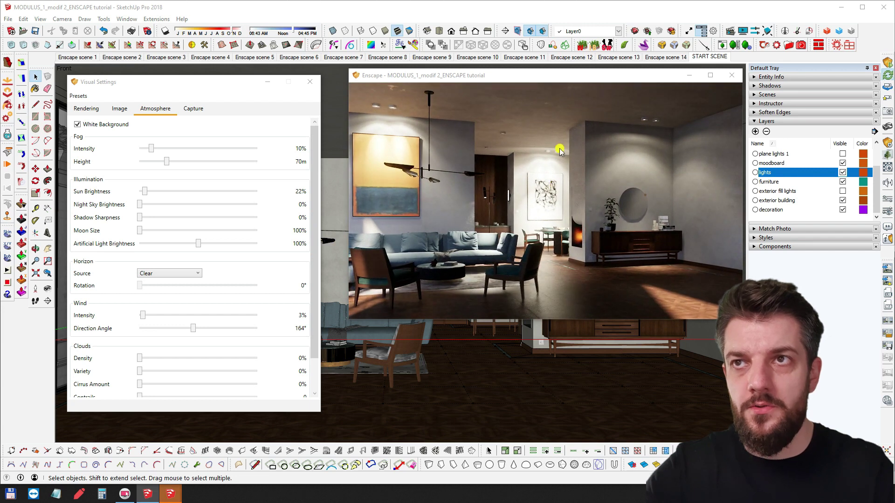
{"action": "scroll", "coordinate": [545, 186], "scroll_direction": "up", "scroll_amount": 3}
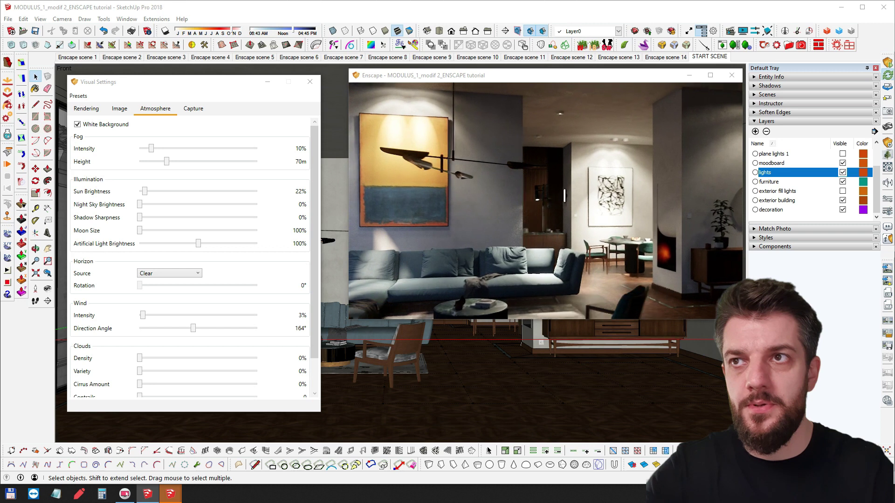
{"action": "right_click_drag", "start_coordinate": [471, 187], "coordinate": [433, 187]}
{"action": "left_click_drag", "start_coordinate": [509, 205], "coordinate": [531, 205]}
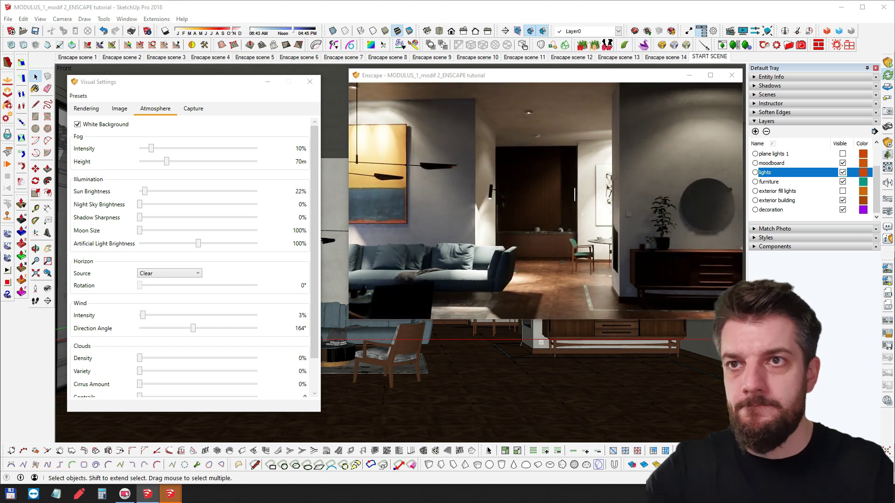
{"action": "left_click_drag", "start_coordinate": [669, 206], "coordinate": [438, 236]}
{"action": "middle_click_drag", "start_coordinate": [415, 261], "coordinate": [482, 248]}
{"action": "scroll", "coordinate": [407, 271], "scroll_direction": "down", "scroll_amount": 3}
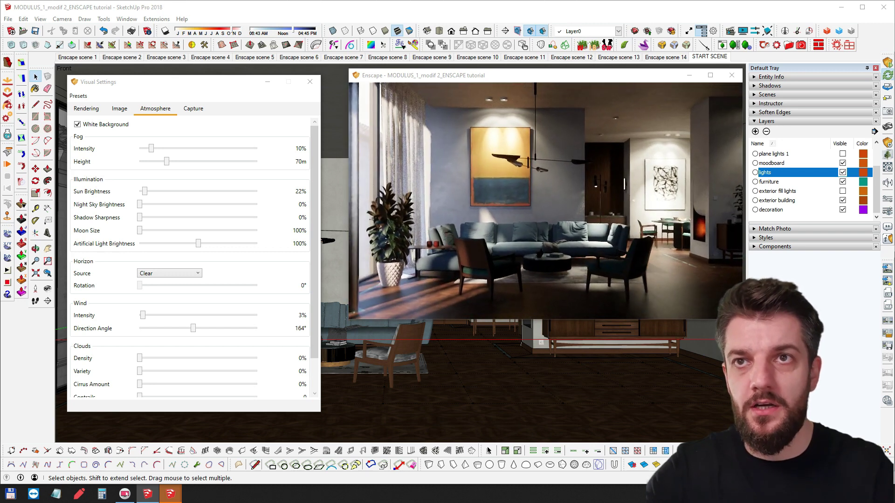
- Frame the whole living room from the windows to the sideboard in the render, and open the Rendering settings
{"action": "scroll", "coordinate": [483, 236], "scroll_direction": "up", "scroll_amount": 2}
{"action": "mouse_move", "coordinate": [565, 246]}
{"action": "left_mouse_down"}
{"action": "mouse_move", "coordinate": [415, 249]}
{"action": "mouse_move", "coordinate": [499, 237]}
{"action": "left_mouse_up"}
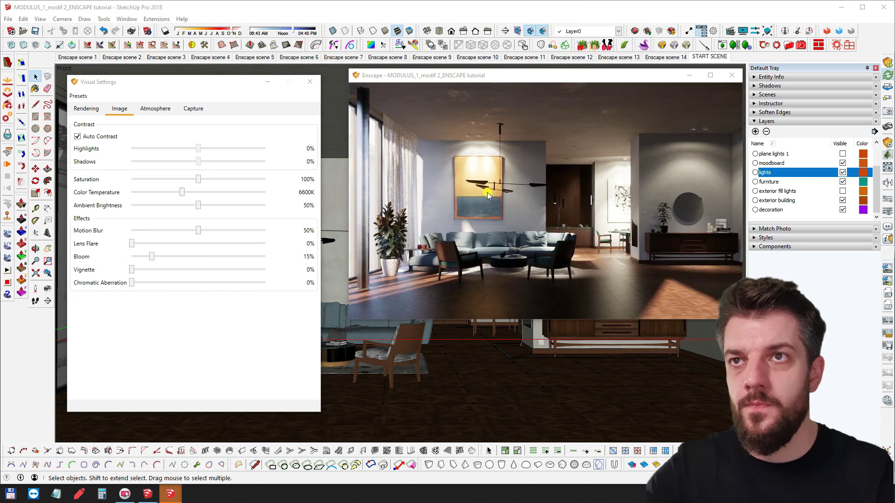
{"action": "left_click_drag", "start_coordinate": [497, 192], "coordinate": [488, 189]}
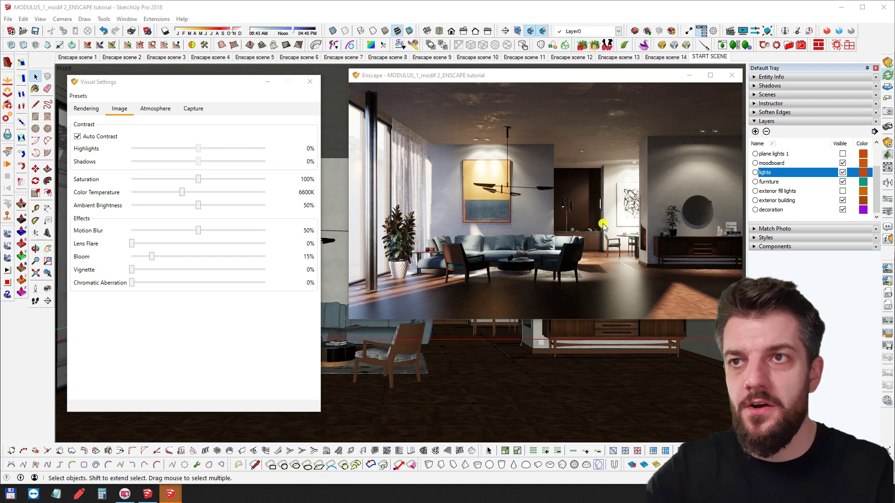
{"action": "mouse_move", "coordinate": [518, 255]}
{"action": "left_mouse_down"}
{"action": "mouse_move", "coordinate": [544, 253]}
{"action": "mouse_move", "coordinate": [510, 256]}
{"action": "mouse_move", "coordinate": [525, 257]}
{"action": "left_mouse_up"}
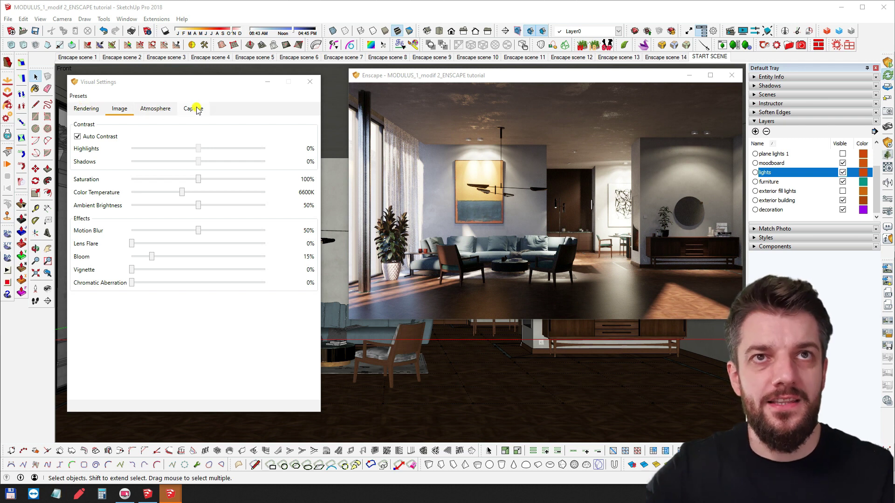
{"action": "left_click", "coordinate": [86, 109]}
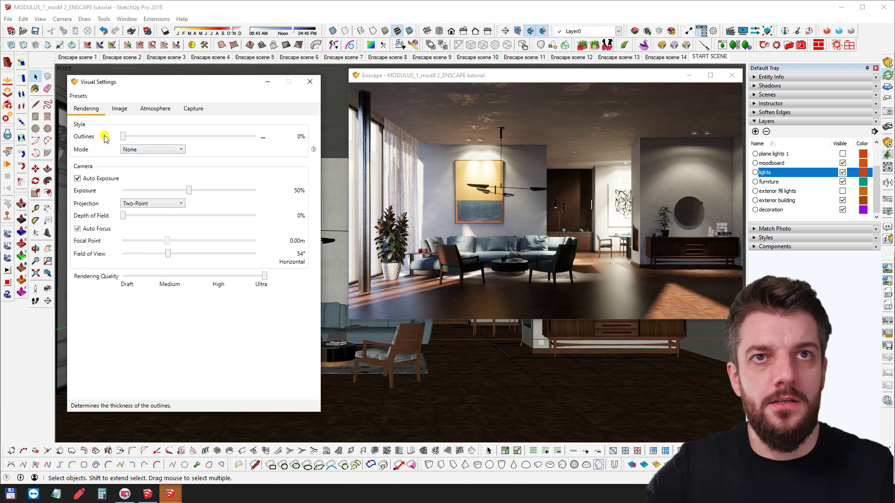
- Preview the living room's lighting in the White rendering mode and return the mode to None
{"action": "left_click", "coordinate": [135, 150]}
{"action": "left_click", "coordinate": [135, 166]}
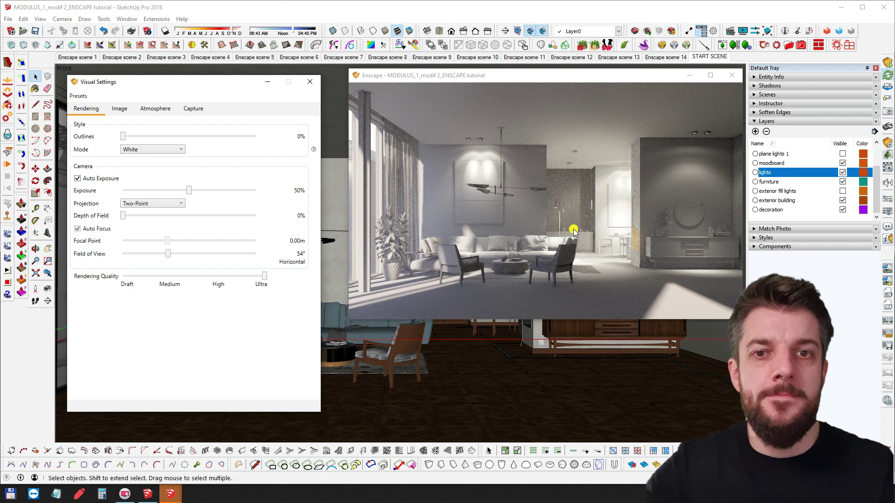
{"action": "left_click", "coordinate": [166, 150]}
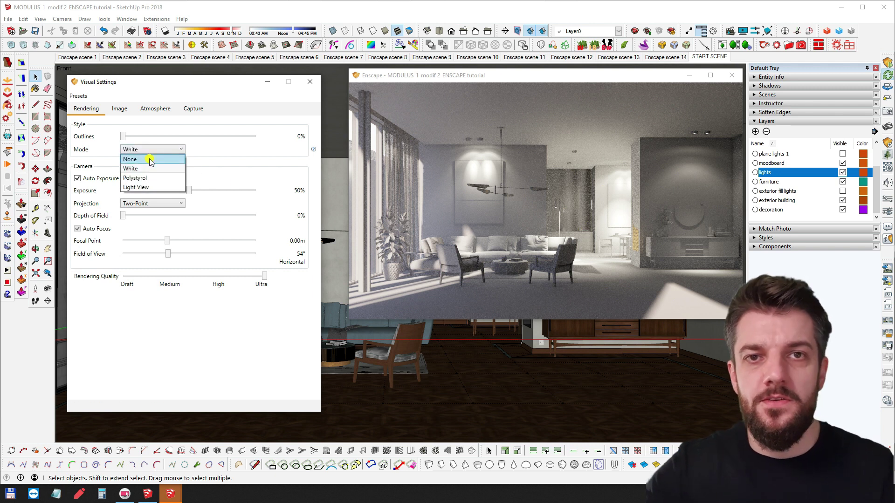
{"action": "left_click", "coordinate": [154, 150]}
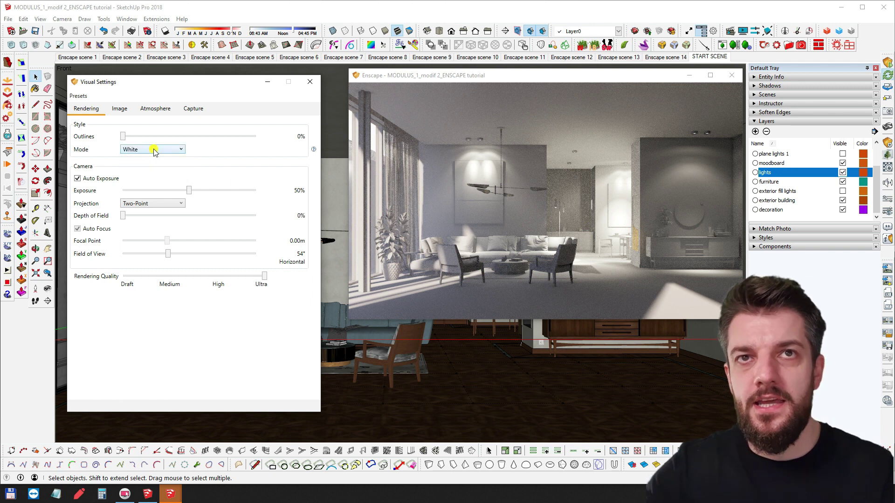
{"action": "left_click", "coordinate": [153, 150]}
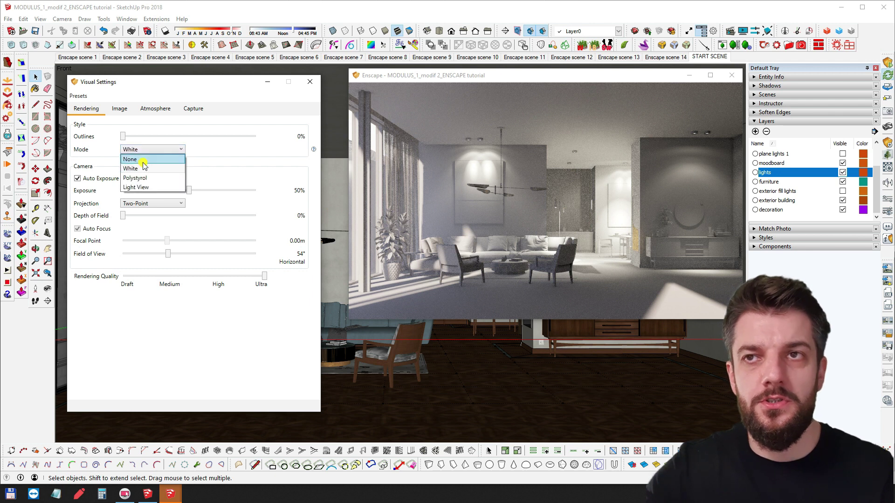
{"action": "left_click", "coordinate": [142, 158]}
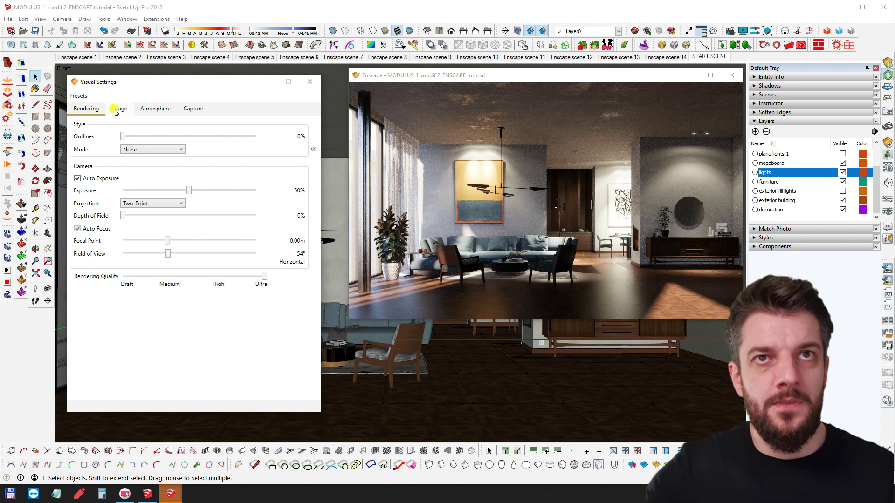
- Adjust the saturation in the image settings so that the render displays in black and white
{"action": "left_click", "coordinate": [155, 108]}
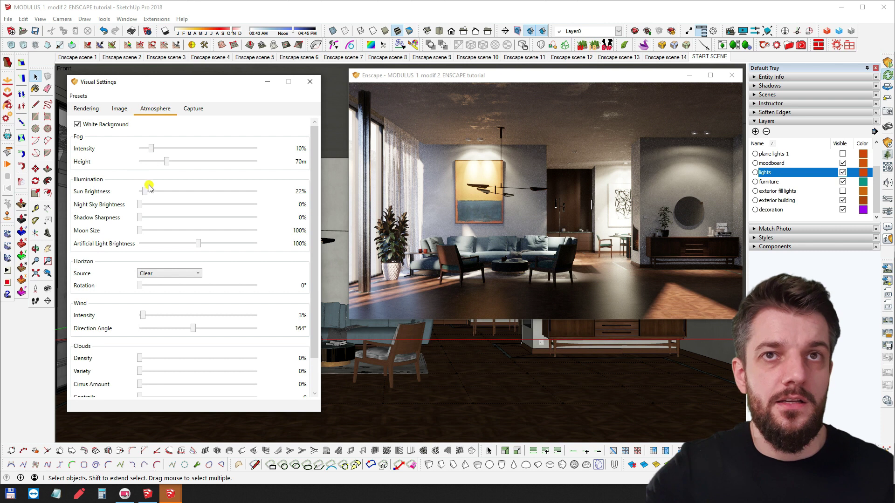
{"action": "left_click", "coordinate": [119, 110]}
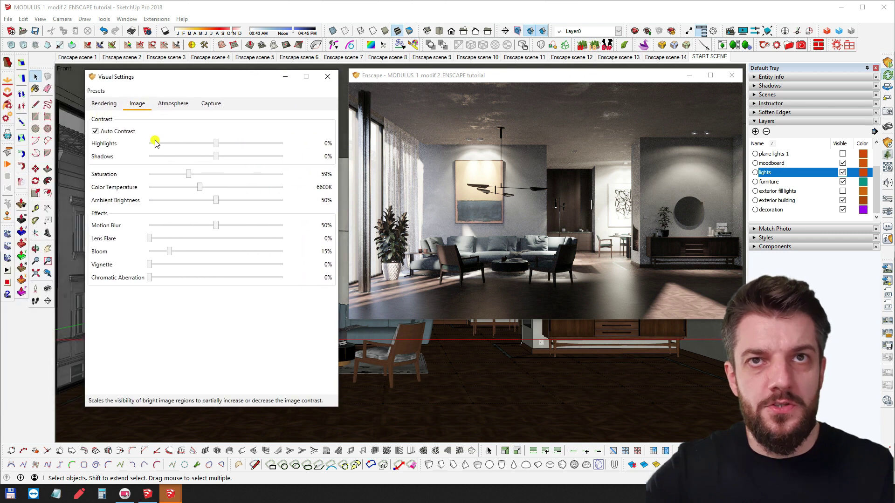
{"action": "mouse_move", "coordinate": [188, 175]}
{"action": "left_mouse_down"}
{"action": "mouse_move", "coordinate": [228, 174]}
{"action": "mouse_move", "coordinate": [203, 175]}
{"action": "left_mouse_up"}
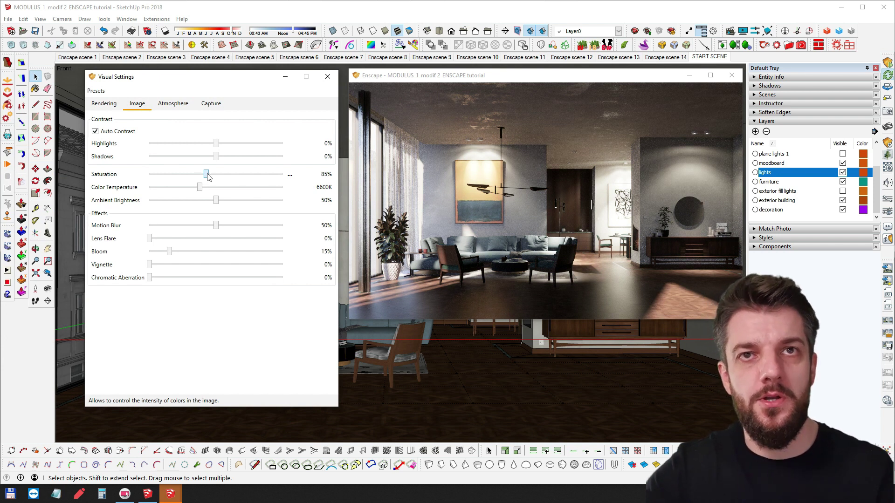
{"action": "mouse_move", "coordinate": [207, 175]}
{"action": "left_mouse_down"}
{"action": "mouse_move", "coordinate": [194, 176]}
{"action": "mouse_move", "coordinate": [219, 176]}
{"action": "mouse_move", "coordinate": [124, 176]}
{"action": "mouse_move", "coordinate": [237, 177]}
{"action": "mouse_move", "coordinate": [151, 176]}
{"action": "mouse_move", "coordinate": [216, 175]}
{"action": "left_mouse_up"}
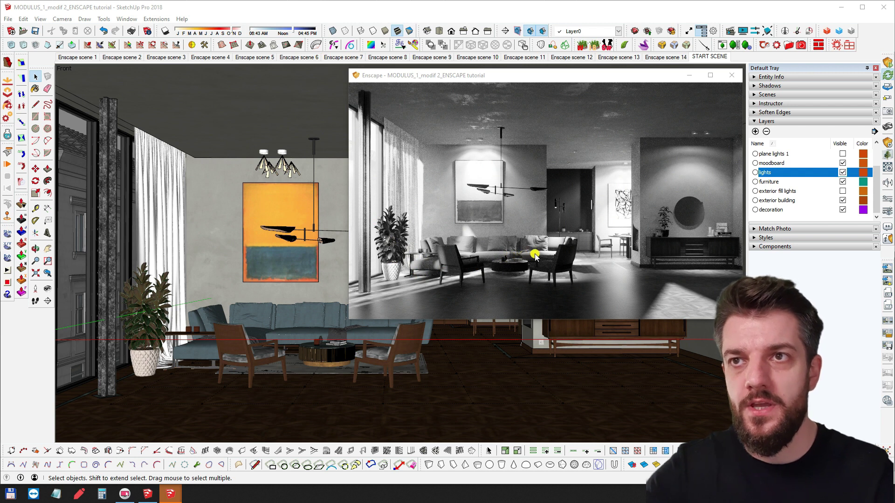
- Examine the light and shadows around the armchair, fireplace and sideboard in the black-and-white render
{"action": "left_click_drag", "start_coordinate": [509, 249], "coordinate": [484, 247]}
{"action": "left_click_drag", "start_coordinate": [627, 246], "coordinate": [599, 245]}
{"action": "right_click_drag", "start_coordinate": [599, 245], "coordinate": [668, 248]}
{"action": "left_click_drag", "start_coordinate": [678, 247], "coordinate": [719, 247]}
{"action": "right_click_drag", "start_coordinate": [720, 247], "coordinate": [666, 248]}
{"action": "scroll", "coordinate": [599, 279], "scroll_direction": "up", "scroll_amount": 5}
{"action": "left_click_drag", "start_coordinate": [606, 284], "coordinate": [586, 293]}
{"action": "scroll", "coordinate": [572, 294], "scroll_direction": "up", "scroll_amount": 3}
{"action": "mouse_move", "coordinate": [572, 295]}
{"action": "right_mouse_down"}
{"action": "mouse_move", "coordinate": [571, 240]}
{"action": "mouse_move", "coordinate": [593, 238]}
{"action": "mouse_move", "coordinate": [543, 250]}
{"action": "right_mouse_up"}
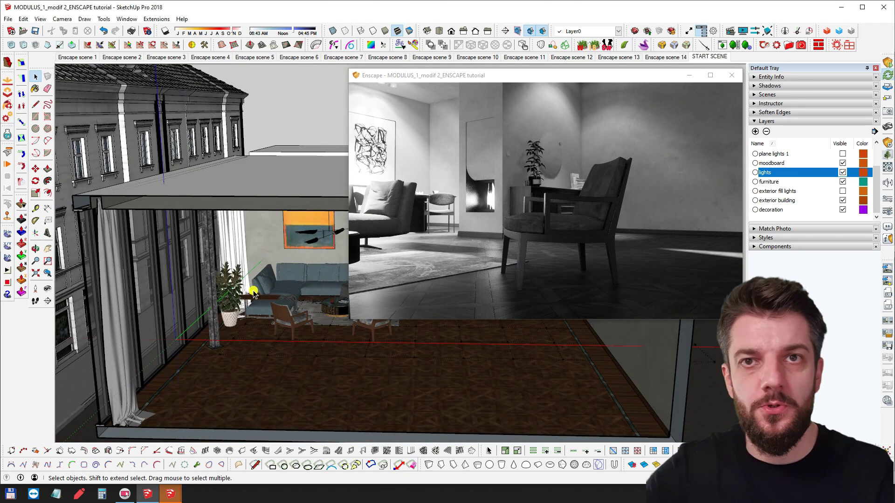
- View the model from outside the room and make the plane lights 1 layer visible
{"action": "middle_click_drag", "start_coordinate": [284, 287], "coordinate": [242, 285]}
{"action": "mouse_move", "coordinate": [186, 294]}
{"action": "middle_mouse_down"}
{"action": "mouse_move", "coordinate": [175, 279]}
{"action": "mouse_move", "coordinate": [208, 280]}
{"action": "middle_mouse_up"}
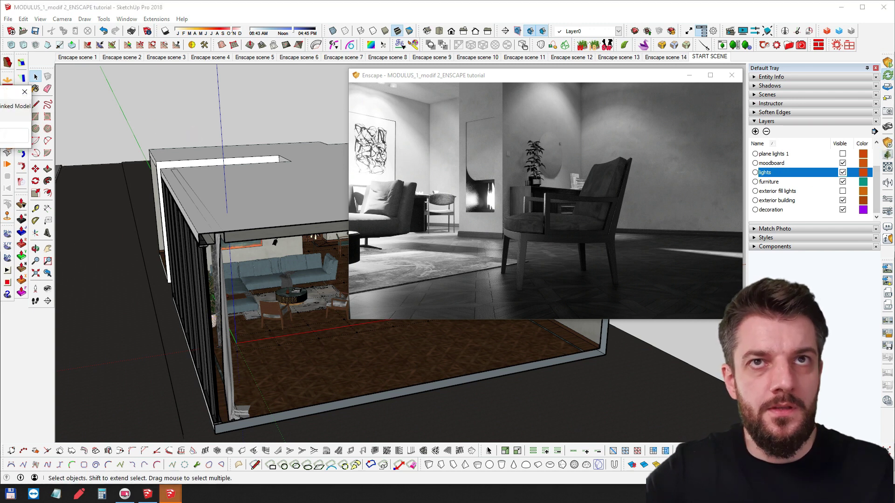
{"action": "left_click_drag", "start_coordinate": [1, 92], "coordinate": [253, 80]}
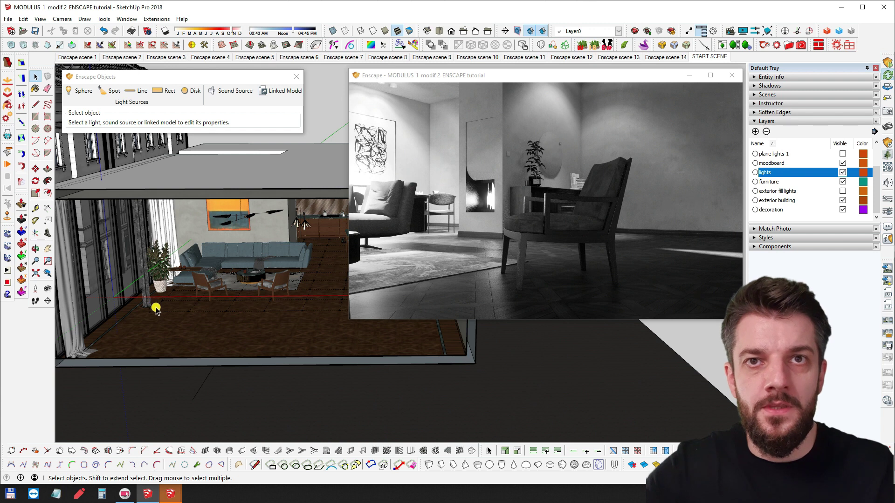
{"action": "middle_click_drag", "start_coordinate": [156, 308], "coordinate": [176, 303]}
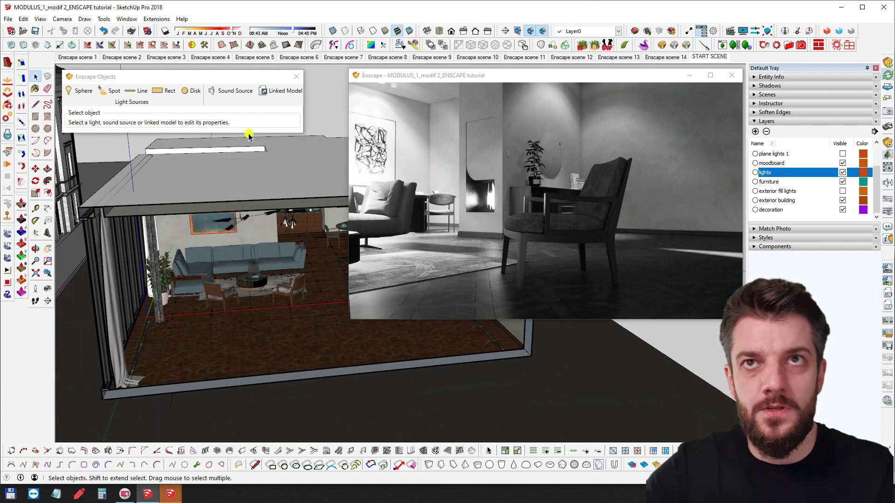
{"action": "left_click", "coordinate": [297, 77]}
{"action": "scroll", "coordinate": [801, 182], "scroll_direction": "up", "scroll_amount": 1}
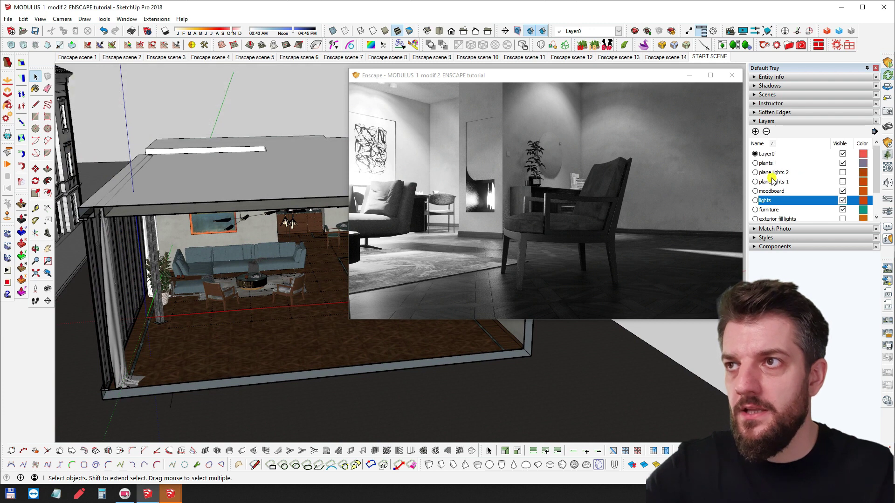
{"action": "left_click", "coordinate": [842, 182]}
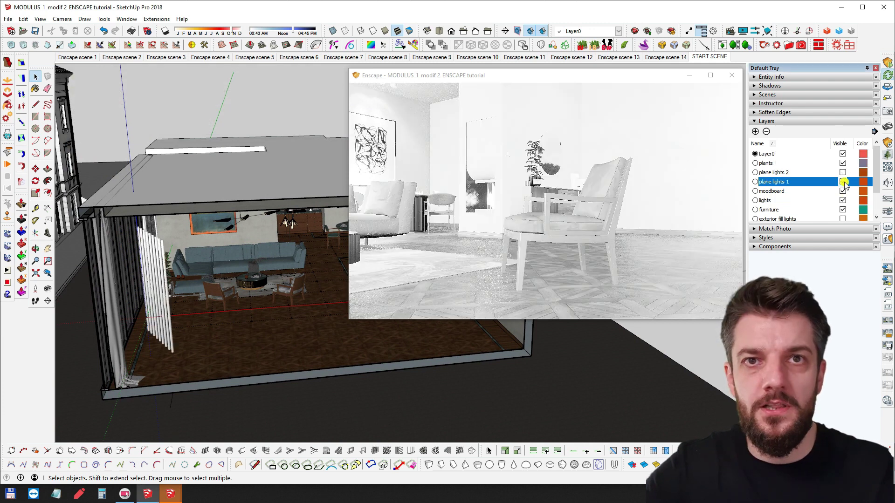
- Select the vertical light planes inside the room and examine their position along the window side and opposite wall
{"action": "middle_click_drag", "start_coordinate": [150, 295], "coordinate": [181, 285]}
{"action": "left_click", "coordinate": [138, 238]}
{"action": "scroll", "coordinate": [132, 243], "scroll_direction": "down", "scroll_amount": 2}
{"action": "mouse_move", "coordinate": [257, 268]}
{"action": "middle_mouse_down"}
{"action": "mouse_move", "coordinate": [143, 281]}
{"action": "mouse_move", "coordinate": [219, 258]}
{"action": "middle_mouse_up"}
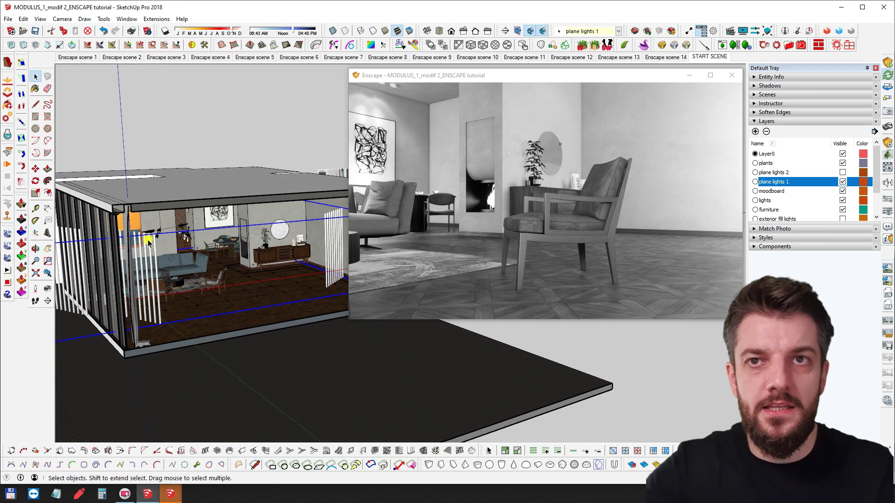
{"action": "mouse_move", "coordinate": [144, 260]}
{"action": "middle_mouse_down"}
{"action": "mouse_move", "coordinate": [176, 262]}
{"action": "mouse_move", "coordinate": [121, 262]}
{"action": "mouse_move", "coordinate": [202, 275]}
{"action": "mouse_move", "coordinate": [267, 307]}
{"action": "mouse_move", "coordinate": [320, 314]}
{"action": "mouse_move", "coordinate": [324, 230]}
{"action": "mouse_move", "coordinate": [245, 248]}
{"action": "mouse_move", "coordinate": [344, 260]}
{"action": "mouse_move", "coordinate": [186, 224]}
{"action": "mouse_move", "coordinate": [270, 186]}
{"action": "mouse_move", "coordinate": [166, 200]}
{"action": "mouse_move", "coordinate": [243, 252]}
{"action": "middle_mouse_up"}
{"action": "middle_click_drag", "start_coordinate": [342, 306], "coordinate": [200, 226]}
{"action": "scroll", "coordinate": [221, 219], "scroll_direction": "up", "scroll_amount": 3}
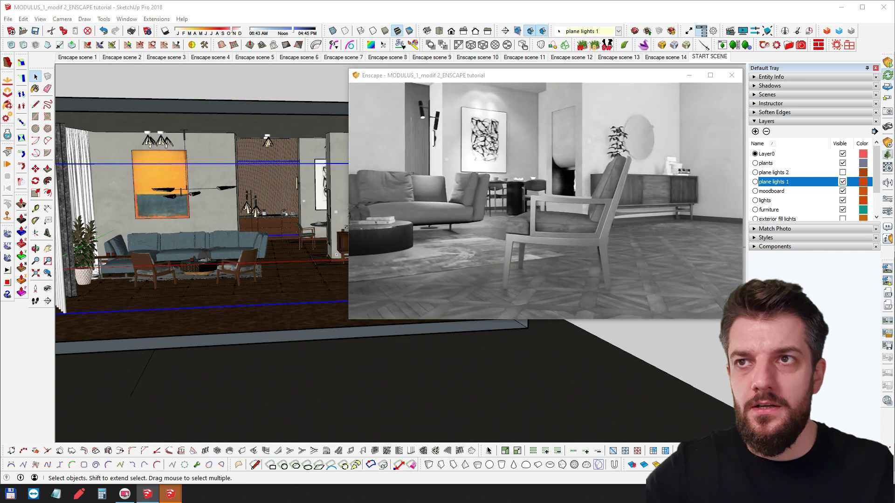
- Frame the seating area in the render and compare it with the plane lights 1 layer hidden and shown
{"action": "right_click_drag", "start_coordinate": [531, 207], "coordinate": [551, 210]}
{"action": "scroll", "coordinate": [550, 218], "scroll_direction": "down", "scroll_amount": 5}
{"action": "scroll", "coordinate": [541, 209], "scroll_direction": "down", "scroll_amount": 2}
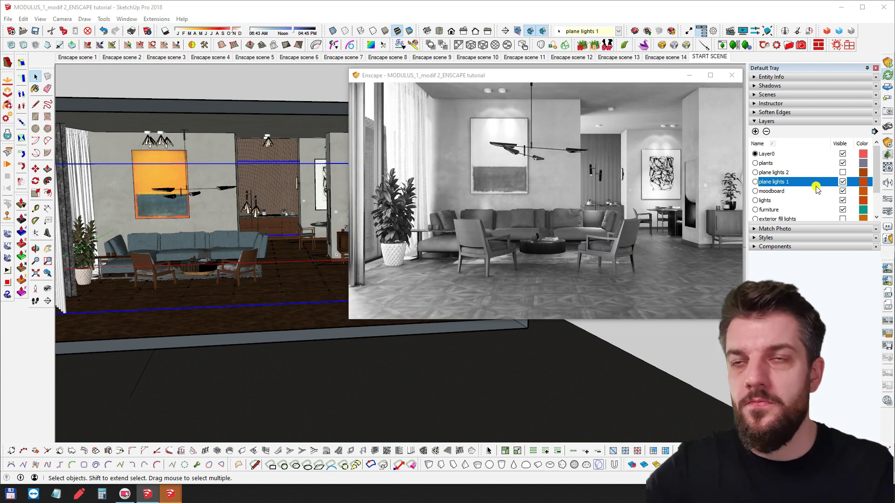
{"action": "left_click", "coordinate": [843, 182]}
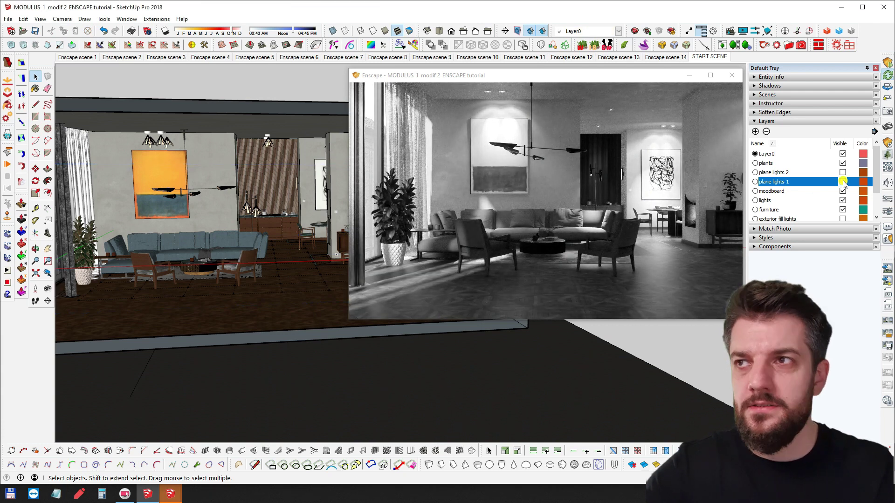
{"action": "left_click", "coordinate": [842, 182]}
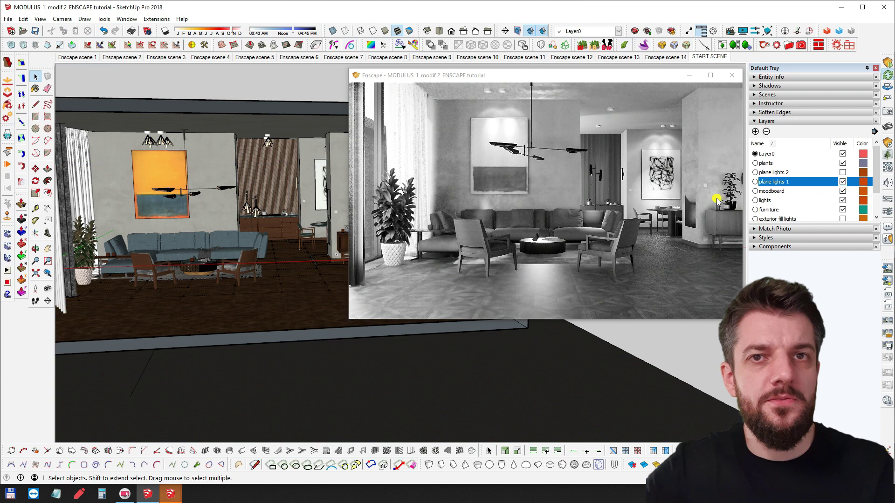
- Examine how the two rows of light planes are arranged around the seating area in the model
{"action": "middle_click_drag", "start_coordinate": [137, 271], "coordinate": [205, 276]}
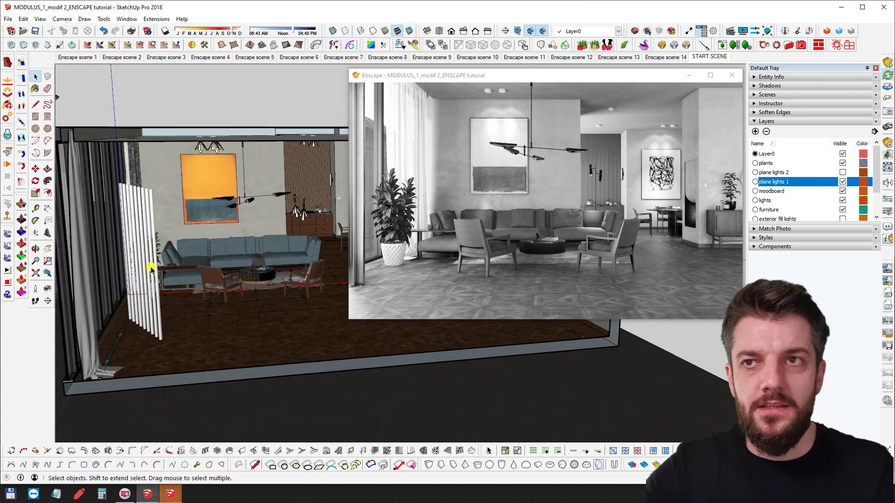
{"action": "scroll", "coordinate": [158, 280], "scroll_direction": "up", "scroll_amount": 2}
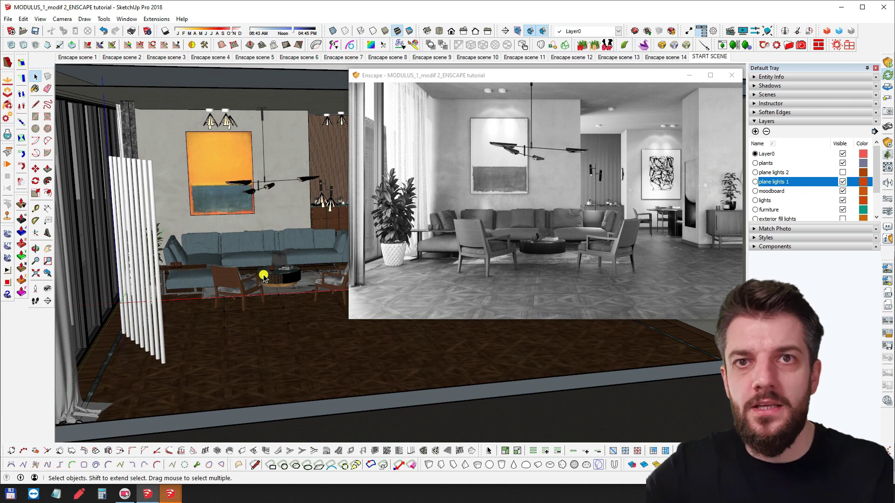
{"action": "middle_click_drag", "start_coordinate": [268, 276], "coordinate": [210, 252]}
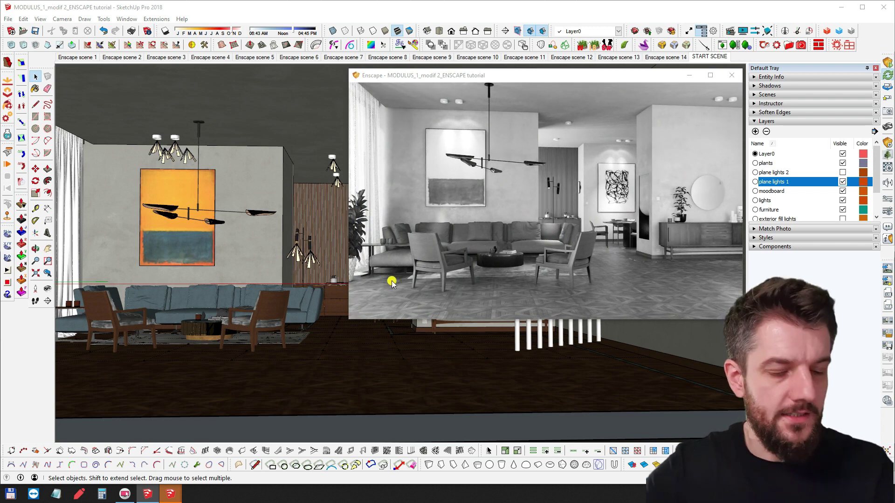
{"action": "mouse_move", "coordinate": [212, 273]}
{"action": "middle_mouse_down"}
{"action": "mouse_move", "coordinate": [195, 289]}
{"action": "mouse_move", "coordinate": [232, 250]}
{"action": "mouse_move", "coordinate": [171, 285]}
{"action": "mouse_move", "coordinate": [186, 290]}
{"action": "mouse_move", "coordinate": [210, 278]}
{"action": "mouse_move", "coordinate": [224, 289]}
{"action": "middle_mouse_up"}
{"action": "scroll", "coordinate": [246, 257], "scroll_direction": "down", "scroll_amount": 3}
{"action": "scroll", "coordinate": [244, 294], "scroll_direction": "up", "scroll_amount": 4}
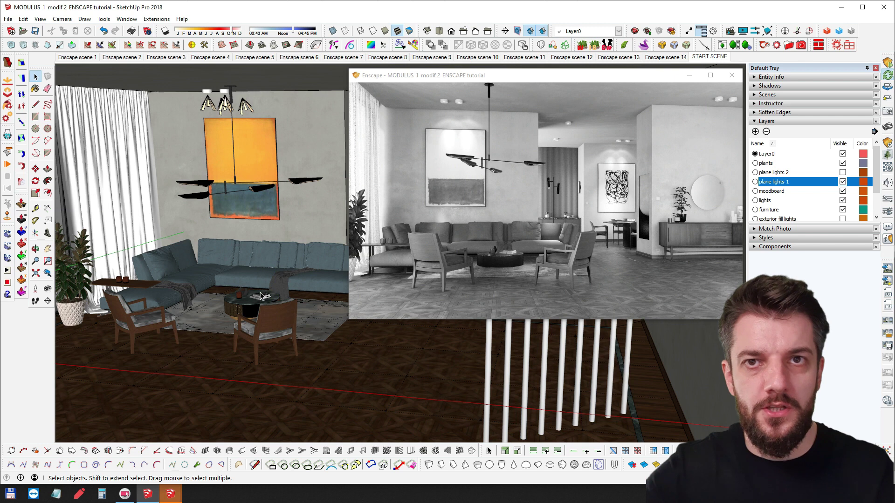
{"action": "right_click", "coordinate": [247, 294]}
{"action": "left_click", "coordinate": [227, 251]}
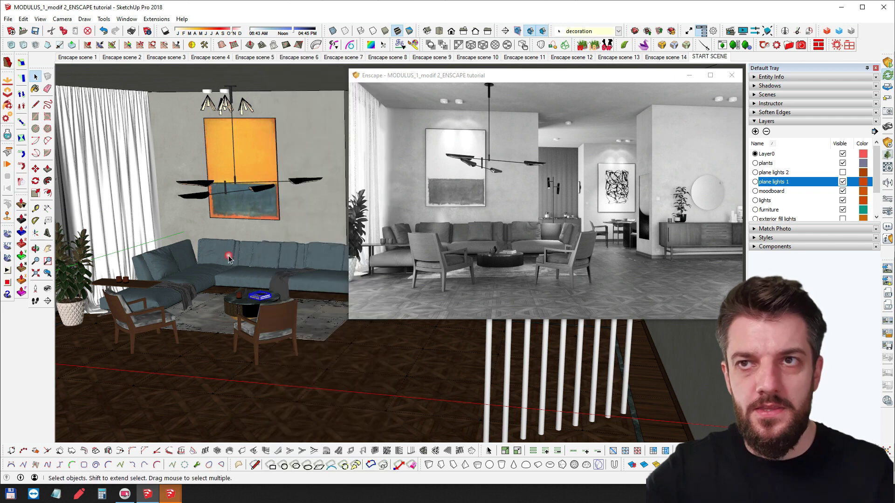
{"action": "left_click", "coordinate": [257, 268]}
{"action": "scroll", "coordinate": [260, 271], "scroll_direction": "down", "scroll_amount": 2}
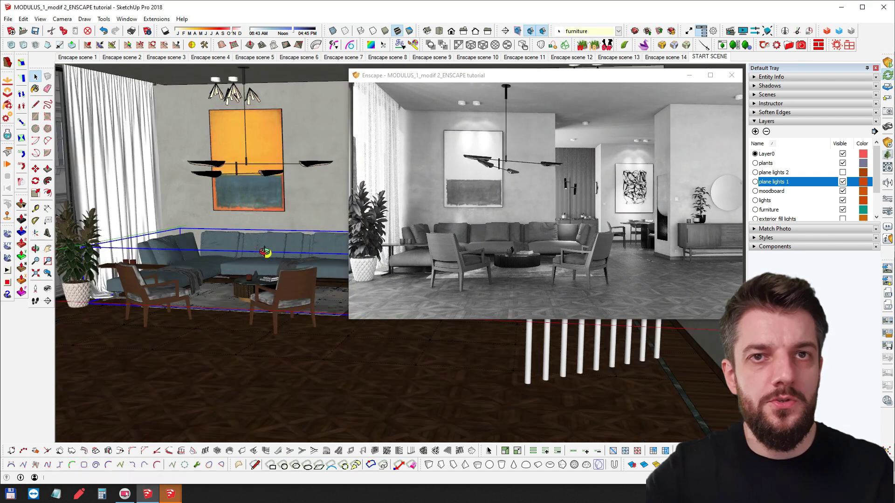
{"action": "middle_click_drag", "start_coordinate": [260, 254], "coordinate": [195, 271]}
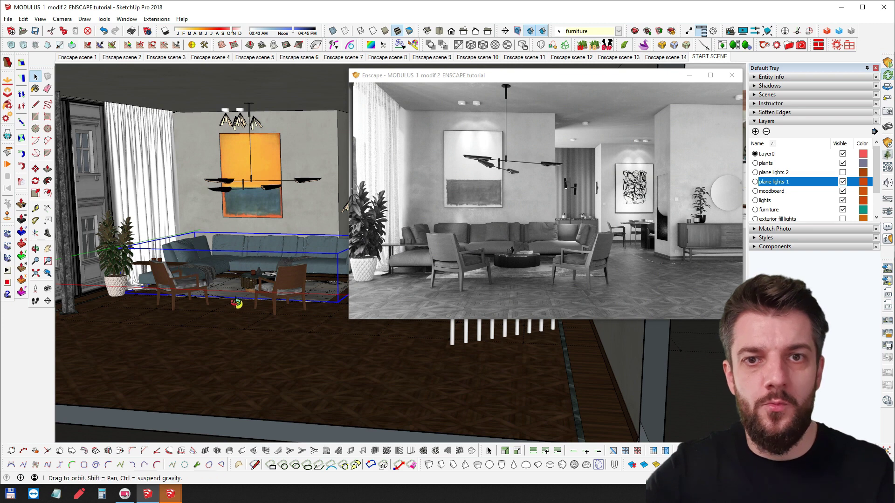
{"action": "middle_click_drag", "start_coordinate": [237, 303], "coordinate": [261, 314]}
{"action": "scroll", "coordinate": [279, 330], "scroll_direction": "down", "scroll_amount": 1}
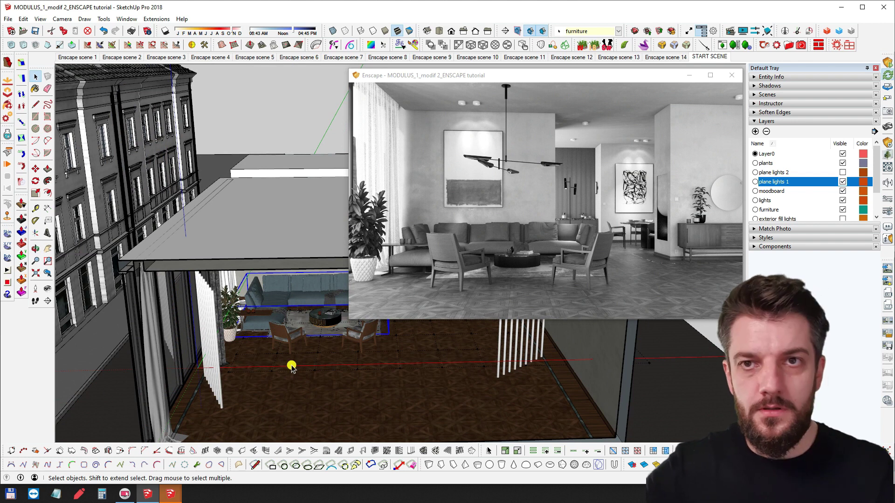
{"action": "middle_click_drag", "start_coordinate": [357, 346], "coordinate": [356, 297]}
{"action": "mouse_move", "coordinate": [267, 296]}
{"action": "middle_mouse_down"}
{"action": "mouse_move", "coordinate": [254, 333]}
{"action": "mouse_move", "coordinate": [269, 270]}
{"action": "mouse_move", "coordinate": [248, 289]}
{"action": "mouse_move", "coordinate": [254, 267]}
{"action": "mouse_move", "coordinate": [242, 283]}
{"action": "mouse_move", "coordinate": [247, 276]}
{"action": "middle_mouse_up"}
{"action": "scroll", "coordinate": [254, 294], "scroll_direction": "up", "scroll_amount": 2}
{"action": "key", "text": "l"}
{"action": "left_click", "coordinate": [249, 286]}
{"action": "key", "text": "space"}
- Place an Enscape rectangular light on the floor beside the window-side light planes
{"action": "scroll", "coordinate": [254, 283], "scroll_direction": "up", "scroll_amount": 3}
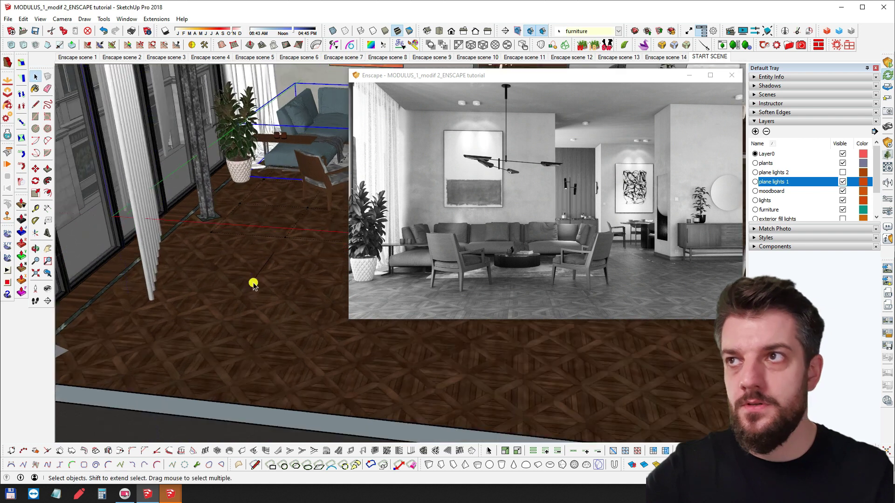
{"action": "left_click", "coordinate": [888, 146]}
{"action": "left_click_drag", "start_coordinate": [19, 104], "coordinate": [270, 72]}
{"action": "left_click", "coordinate": [151, 88]}
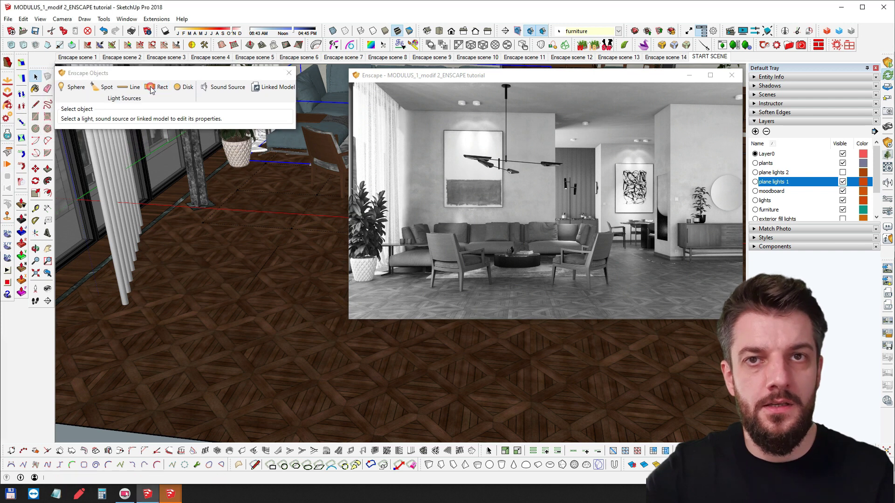
{"action": "left_click", "coordinate": [252, 279]}
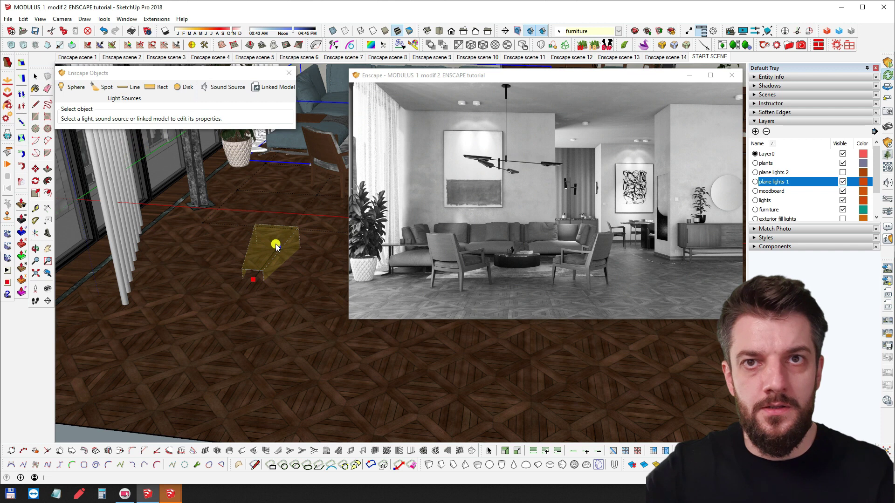
{"action": "left_click", "coordinate": [274, 244]}
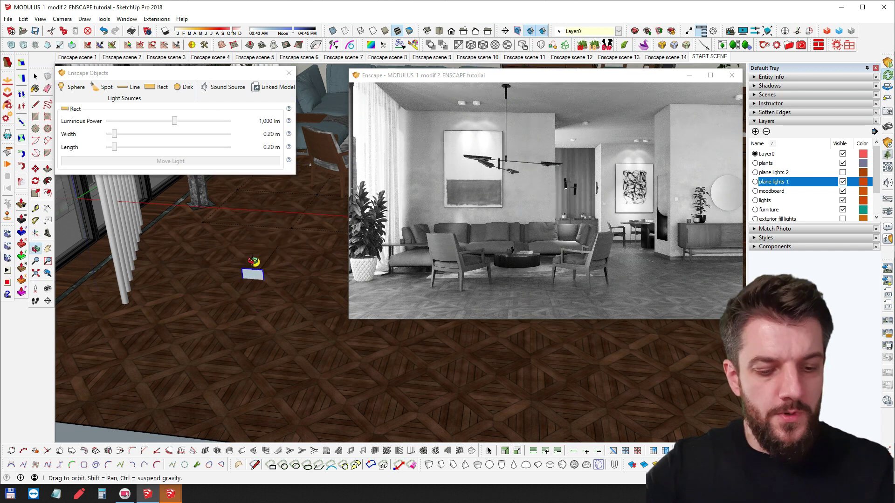
- Move the new rectangular light straight up above the floor
{"action": "middle_click_drag", "start_coordinate": [253, 262], "coordinate": [256, 257]}
{"action": "scroll", "coordinate": [259, 259], "scroll_direction": "up", "scroll_amount": 4}
{"action": "key", "text": "m"}
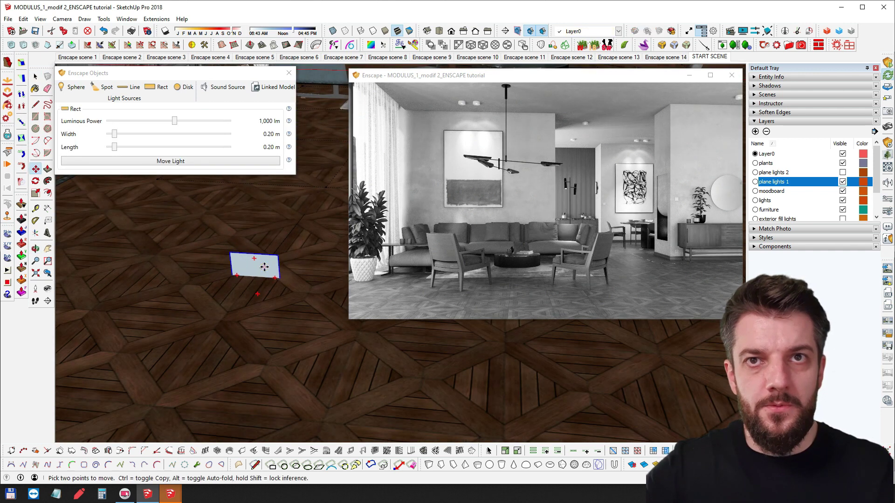
{"action": "left_click", "coordinate": [264, 266]}
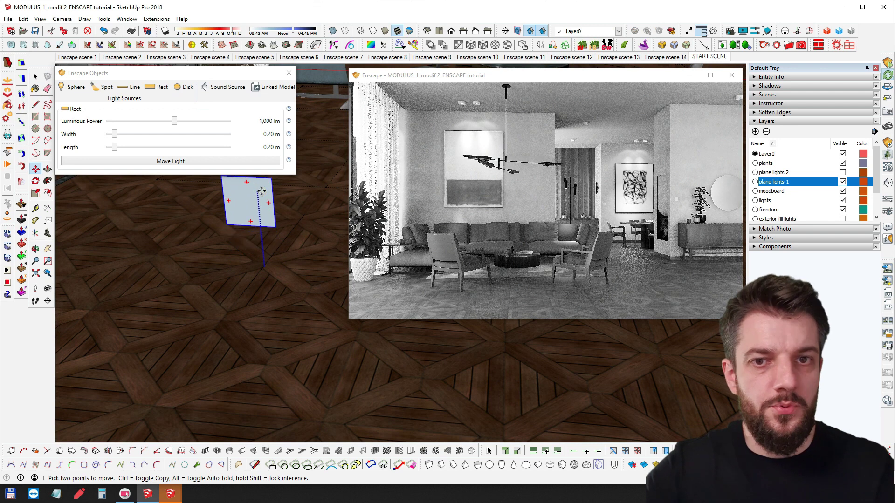
{"action": "left_click", "coordinate": [261, 191]}
{"action": "middle_click_drag", "start_coordinate": [259, 200], "coordinate": [300, 263], "text": "shift"}
{"action": "scroll", "coordinate": [258, 289], "scroll_direction": "down", "scroll_amount": 4}
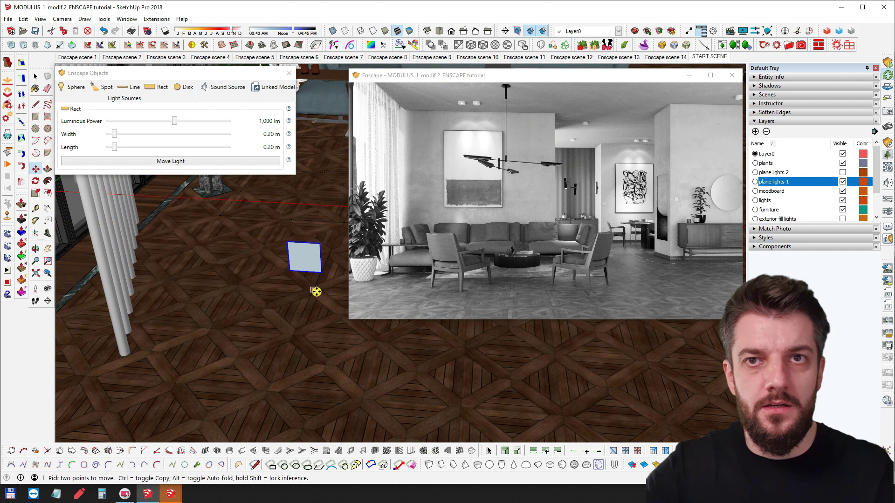
- Copy the rectangular light sideways and array it three times to form a row of four
{"action": "key", "text": "ctrl"}
{"action": "left_click", "coordinate": [316, 291]}
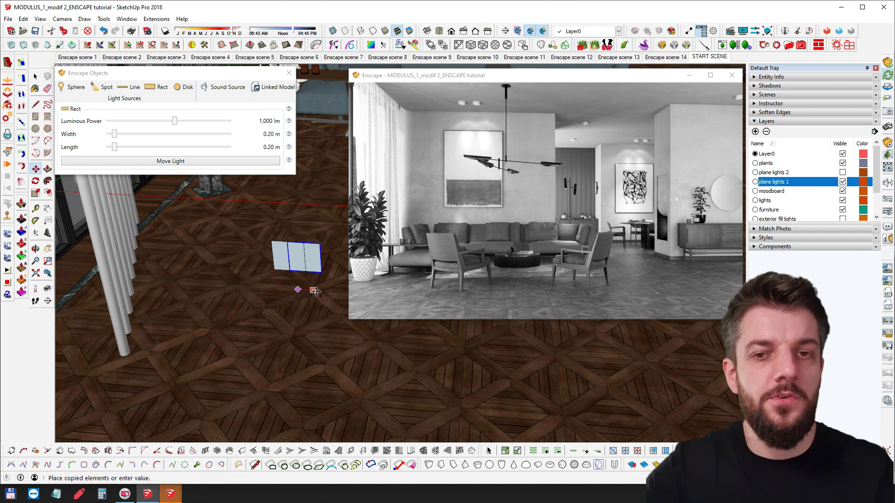
{"action": "left_click", "coordinate": [273, 287]}
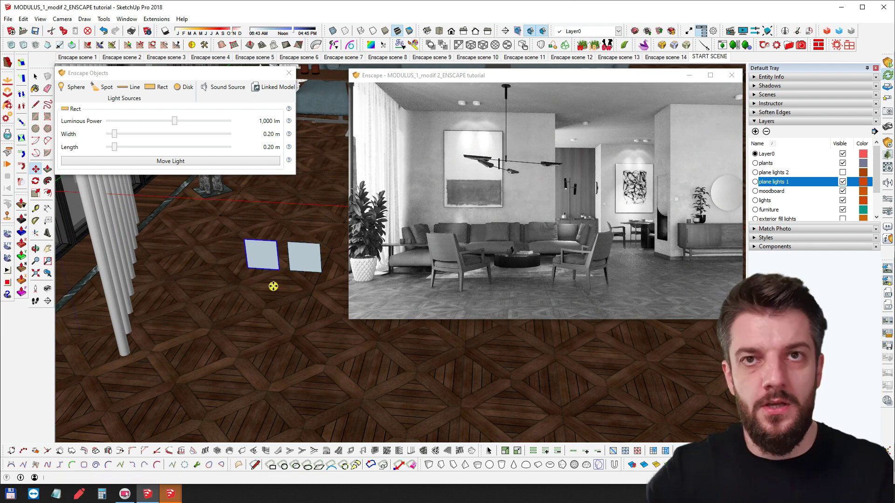
{"action": "type", "text": "3x"}
{"action": "key", "text": "Return"}
{"action": "middle_click_drag", "start_coordinate": [236, 254], "coordinate": [176, 250]}
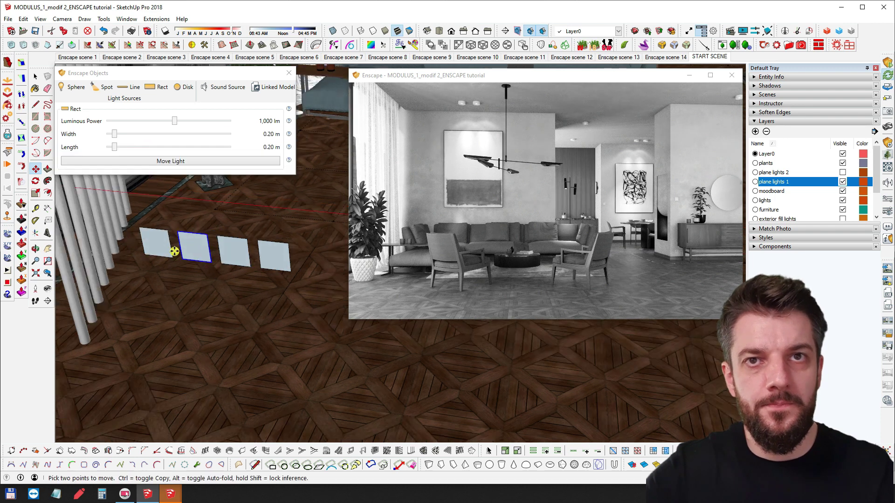
- Copy the row of four rectangular lights straight up and array it into a grid of six rows
{"action": "key", "text": "space"}
{"action": "left_click", "coordinate": [158, 246]}
{"action": "left_click", "coordinate": [195, 252], "text": "shift"}
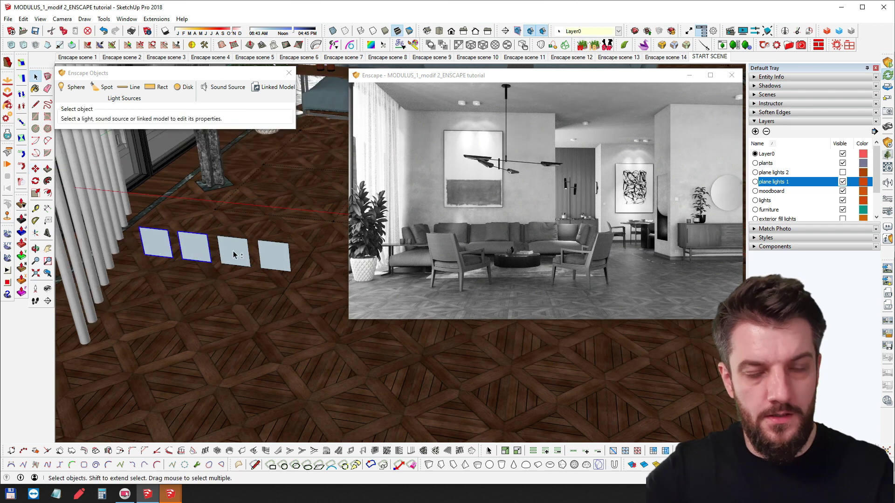
{"action": "left_click", "coordinate": [271, 259], "text": "shift"}
{"action": "key", "text": "m"}
{"action": "left_click", "coordinate": [289, 269]}
{"action": "key", "text": "ctrl"}
{"action": "left_click", "coordinate": [289, 235]}
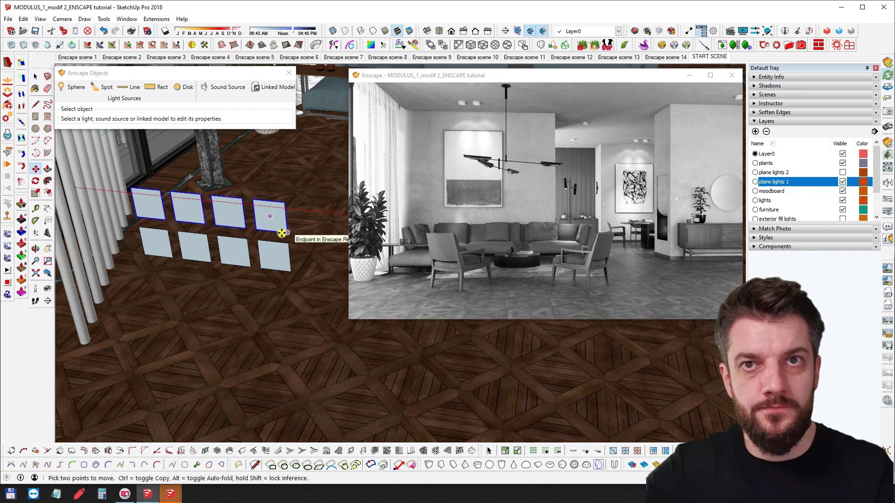
{"action": "type", "text": "3x"}
{"action": "key", "text": "Return"}
{"action": "middle_click_drag", "start_coordinate": [259, 239], "coordinate": [250, 207]}
- Group all instances of the rectangular light and open the group for editing
{"action": "key", "text": "space"}
{"action": "left_click", "coordinate": [190, 178]}
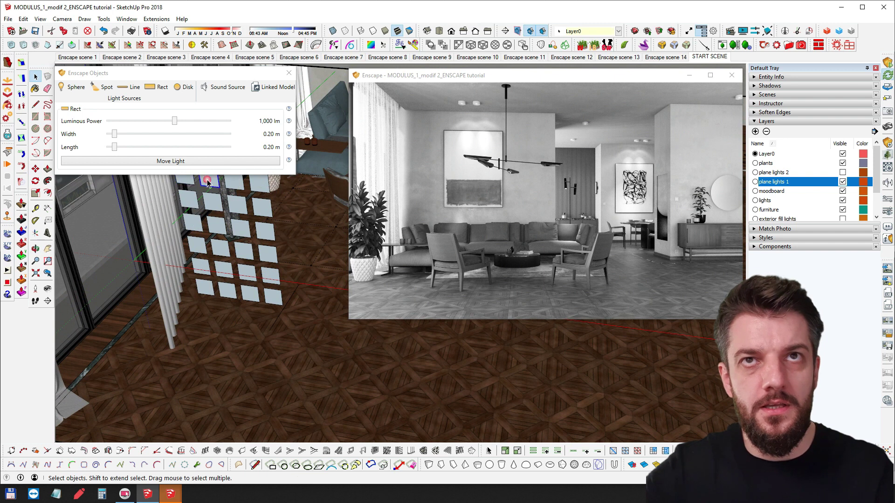
{"action": "left_click_drag", "start_coordinate": [199, 73], "coordinate": [0, 61]}
{"action": "left_click", "coordinate": [232, 182], "text": "shift"}
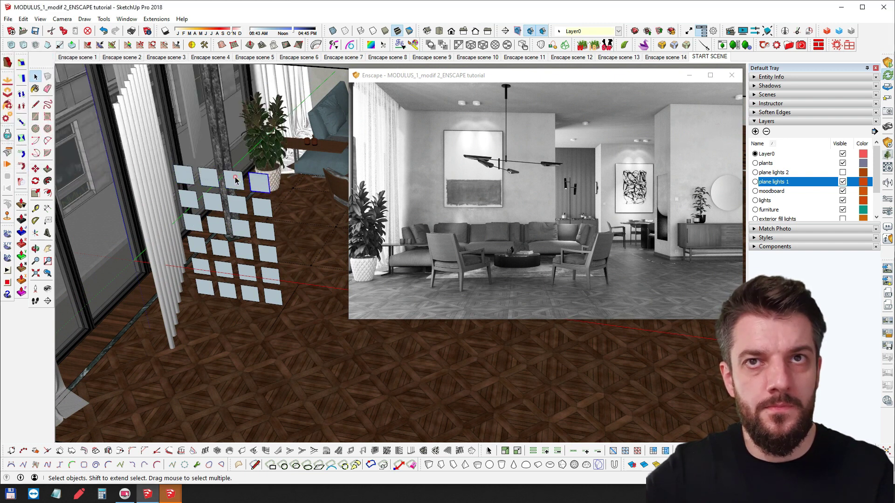
{"action": "right_click", "coordinate": [259, 185]}
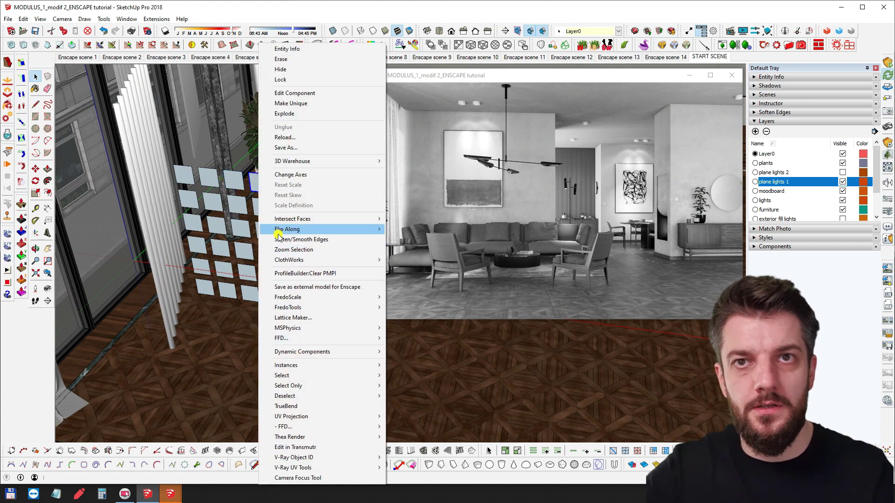
{"action": "left_click", "coordinate": [237, 205]}
{"action": "middle_click_drag", "start_coordinate": [259, 207], "coordinate": [333, 204]}
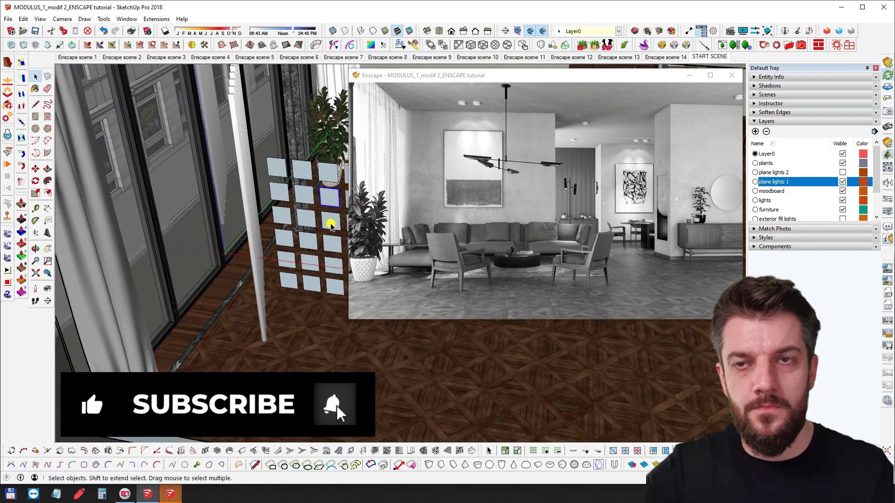
{"action": "right_click", "coordinate": [328, 197]}
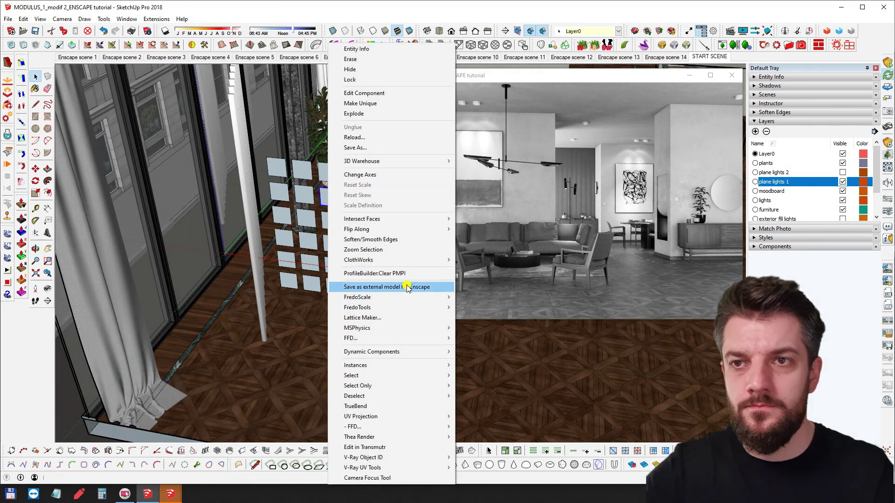
{"action": "mouse_move", "coordinate": [419, 365]}
{"action": "left_click", "coordinate": [473, 366]}
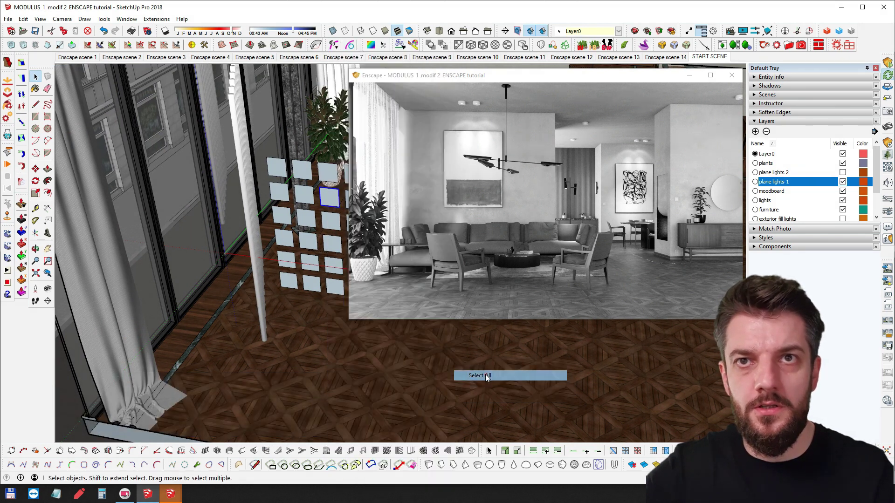
{"action": "middle_click_drag", "start_coordinate": [306, 219], "coordinate": [239, 219]}
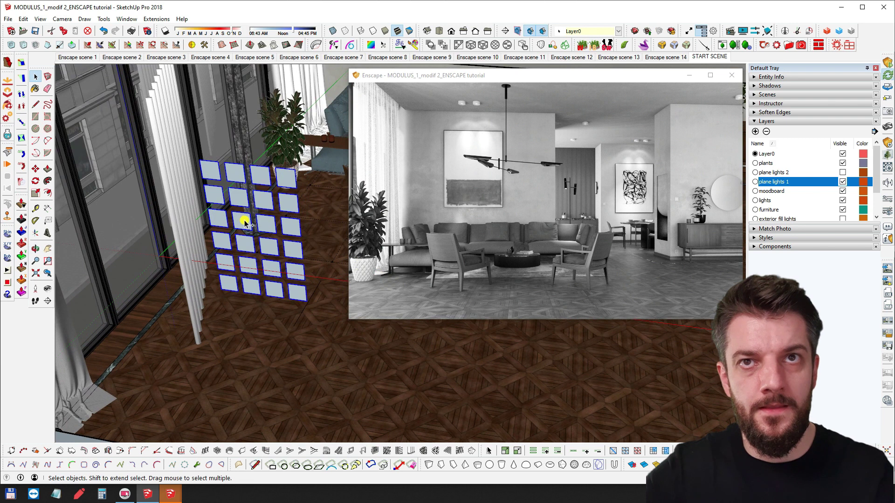
{"action": "double_click", "coordinate": [238, 199]}
- Rotate the top-row light farthest from the window about its vertical axis
{"action": "middle_click_drag", "start_coordinate": [273, 190], "coordinate": [265, 208]}
{"action": "scroll", "coordinate": [280, 230], "scroll_direction": "up", "scroll_amount": 2}
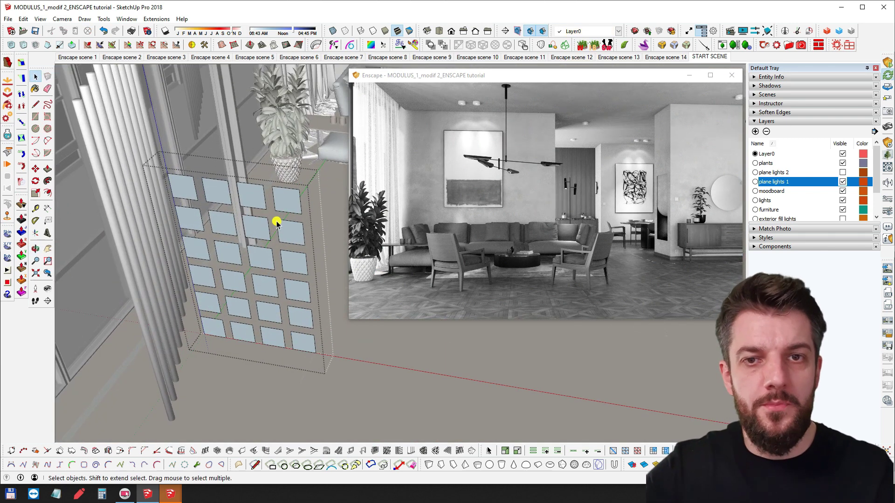
{"action": "scroll", "coordinate": [281, 202], "scroll_direction": "up", "scroll_amount": 2}
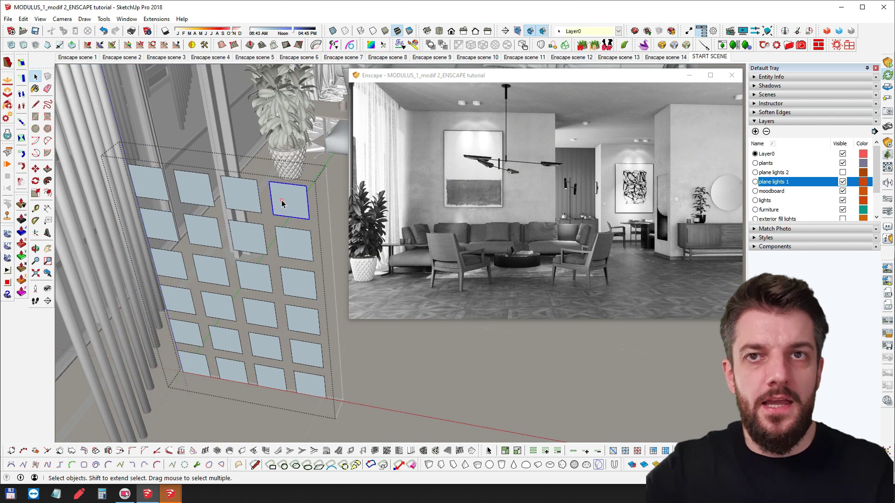
{"action": "left_click", "coordinate": [282, 201]}
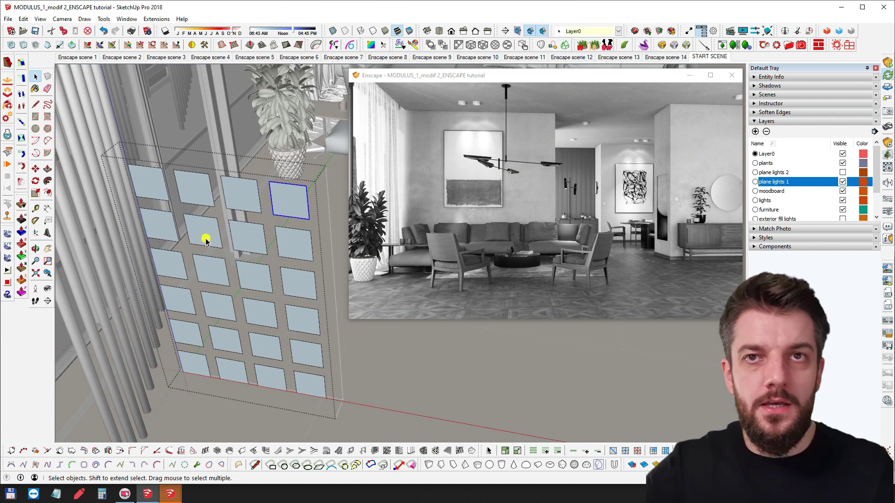
{"action": "middle_click_drag", "start_coordinate": [267, 292], "coordinate": [272, 302]}
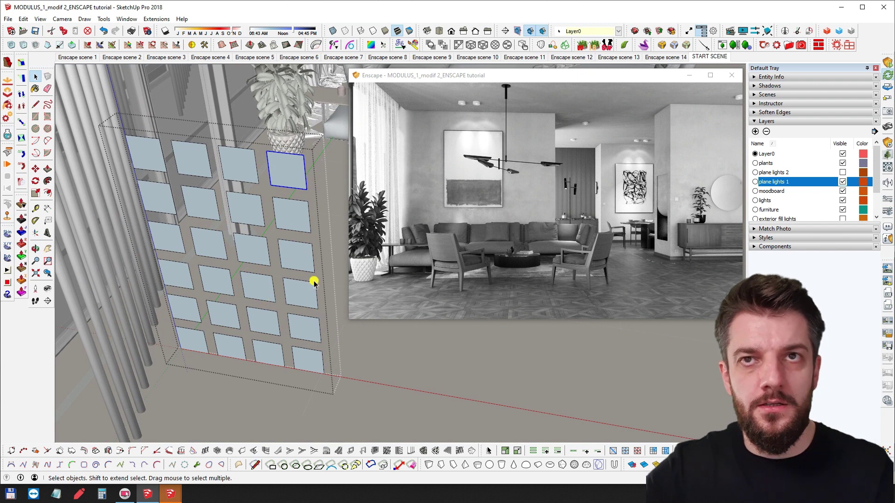
{"action": "middle_click_drag", "start_coordinate": [289, 194], "coordinate": [293, 213]}
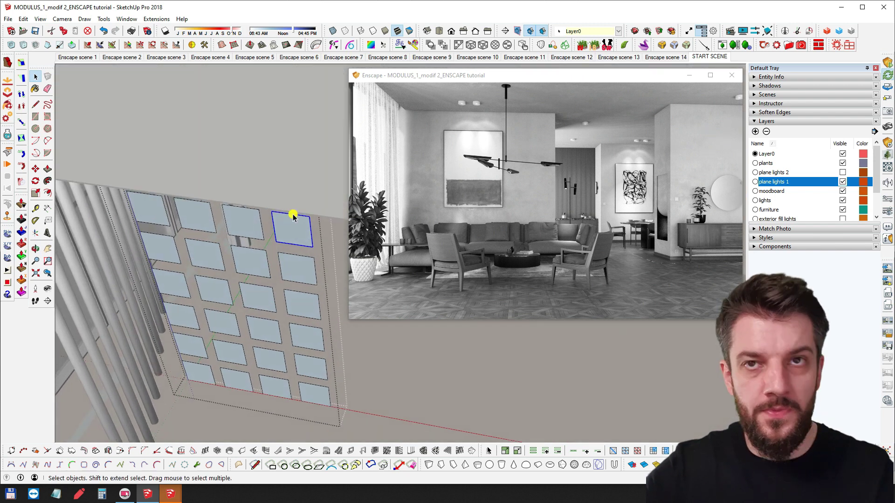
{"action": "scroll", "coordinate": [294, 214], "scroll_direction": "up", "scroll_amount": 2}
{"action": "key", "text": "m"}
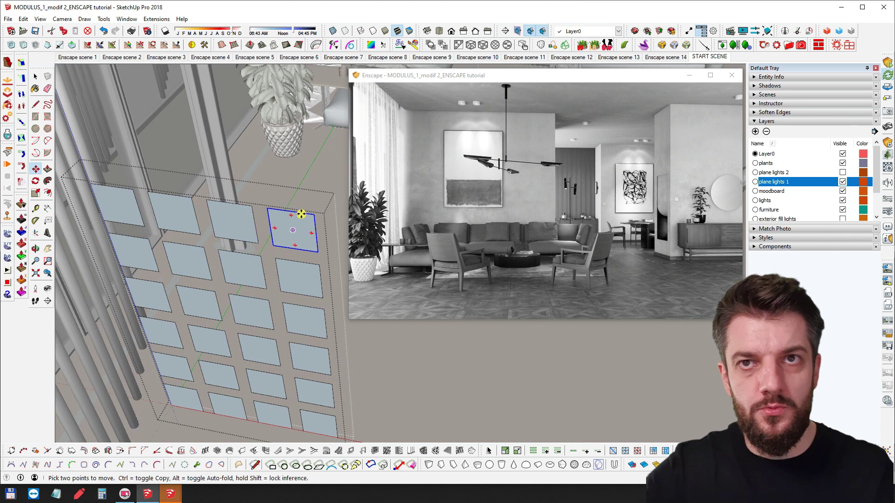
{"action": "key", "text": "q"}
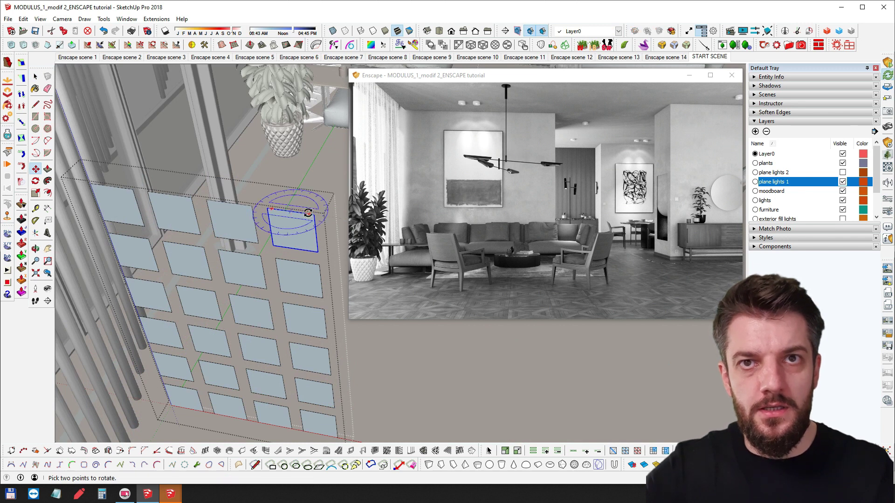
{"action": "left_click", "coordinate": [308, 212]}
{"action": "left_click", "coordinate": [304, 219]}
- Rotate two lights in the grid's second row from the top so they face different directions
{"action": "key", "text": "space"}
{"action": "left_click", "coordinate": [245, 266]}
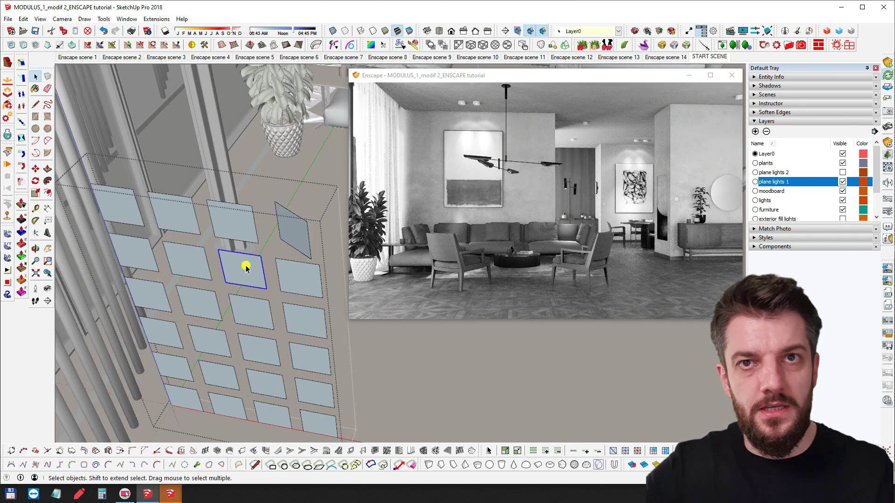
{"action": "key", "text": "m"}
{"action": "key", "text": "q"}
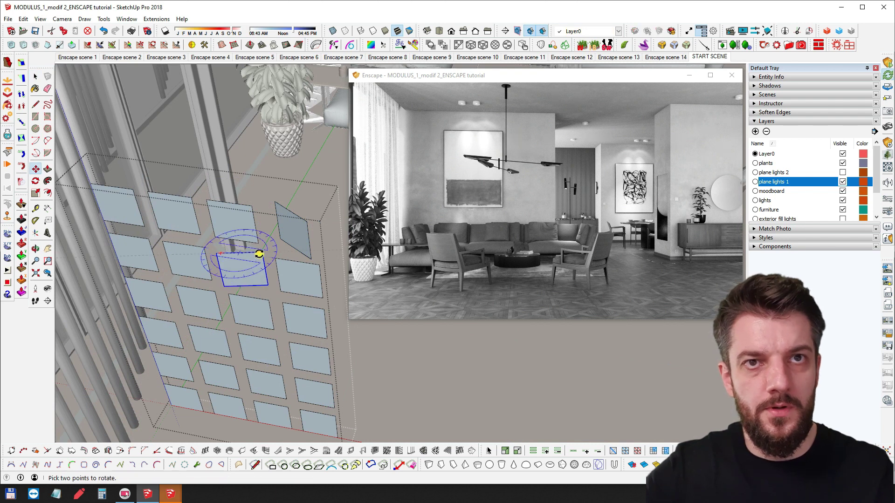
{"action": "key", "text": "space"}
{"action": "left_click", "coordinate": [124, 249]}
{"action": "key", "text": "m"}
{"action": "left_click", "coordinate": [144, 238]}
{"action": "left_click", "coordinate": [143, 243]}
- Rotate the top-row light nearest the window about its vertical axis
{"action": "key", "text": "space"}
{"action": "left_click", "coordinate": [128, 202]}
{"action": "key", "text": "m"}
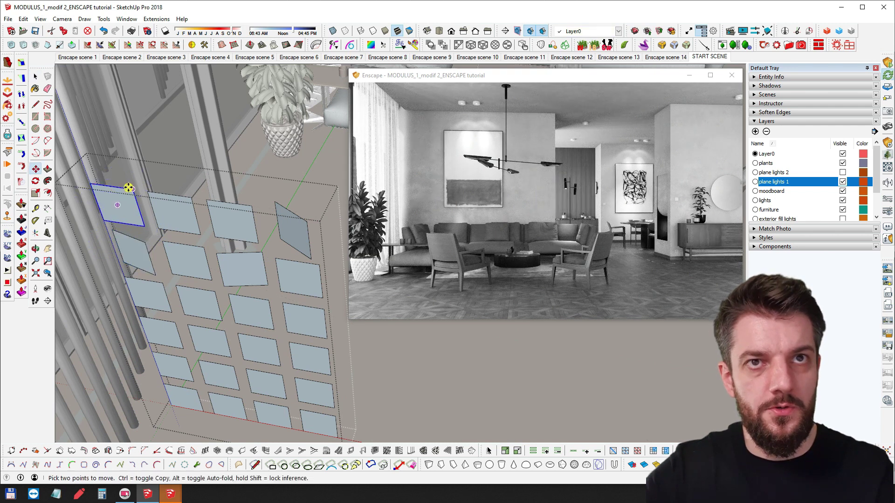
{"action": "key", "text": "q"}
{"action": "left_click", "coordinate": [111, 188]}
{"action": "left_click", "coordinate": [122, 193]}
{"action": "left_click", "coordinate": [122, 195]}
{"action": "key", "text": "space"}
- Close the group and delete the whole grid of rectangular lights
{"action": "middle_click_drag", "start_coordinate": [230, 235], "coordinate": [236, 208]}
{"action": "scroll", "coordinate": [235, 208], "scroll_direction": "down", "scroll_amount": 3}
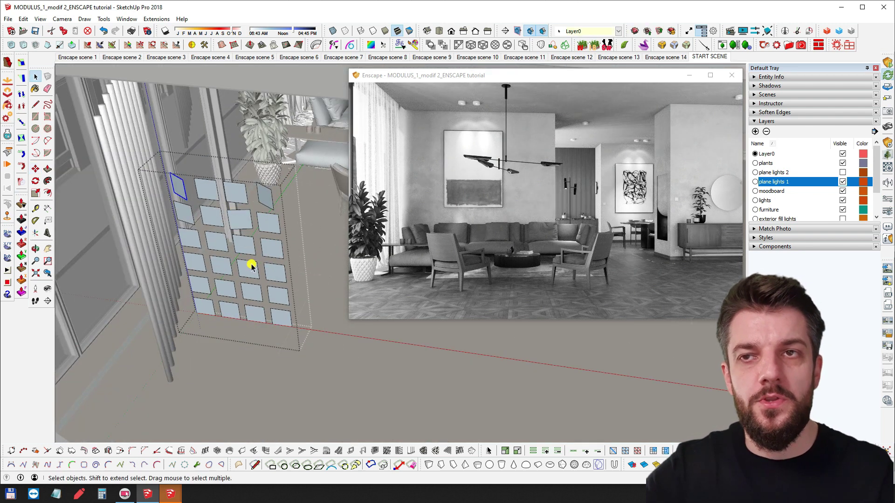
{"action": "mouse_move", "coordinate": [240, 236]}
{"action": "middle_mouse_down"}
{"action": "mouse_move", "coordinate": [247, 225]}
{"action": "mouse_move", "coordinate": [255, 243]}
{"action": "middle_mouse_up"}
{"action": "key", "text": "Escape"}
{"action": "left_click", "coordinate": [247, 223]}
{"action": "scroll", "coordinate": [246, 226], "scroll_direction": "down", "scroll_amount": 1}
{"action": "key", "text": "Delete"}
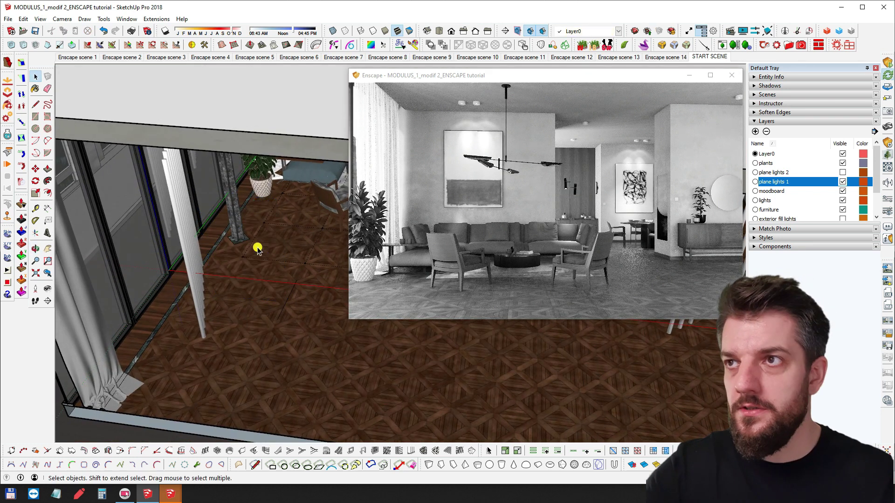
- Show the plane lights 2 layer and examine how its tilted light planes are arranged along the windows and around the seating area
{"action": "left_click", "coordinate": [842, 172]}
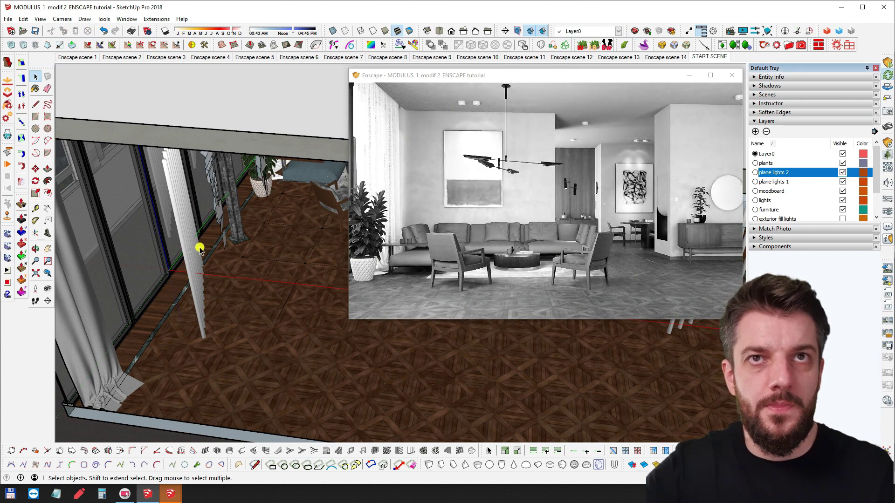
{"action": "mouse_move", "coordinate": [200, 247]}
{"action": "middle_mouse_down"}
{"action": "mouse_move", "coordinate": [175, 243]}
{"action": "mouse_move", "coordinate": [156, 120]}
{"action": "mouse_move", "coordinate": [194, 124]}
{"action": "mouse_move", "coordinate": [188, 157]}
{"action": "mouse_move", "coordinate": [196, 136]}
{"action": "mouse_move", "coordinate": [155, 169]}
{"action": "middle_mouse_up"}
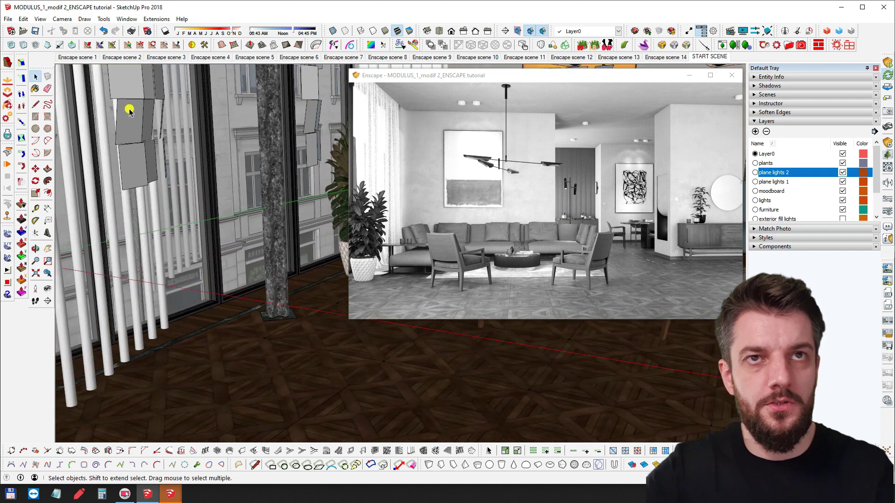
{"action": "mouse_move", "coordinate": [134, 106]}
{"action": "middle_mouse_down"}
{"action": "mouse_move", "coordinate": [122, 170]}
{"action": "mouse_move", "coordinate": [96, 162]}
{"action": "mouse_move", "coordinate": [152, 215]}
{"action": "mouse_move", "coordinate": [82, 205]}
{"action": "mouse_move", "coordinate": [102, 148]}
{"action": "middle_mouse_up"}
{"action": "left_click", "coordinate": [103, 141]}
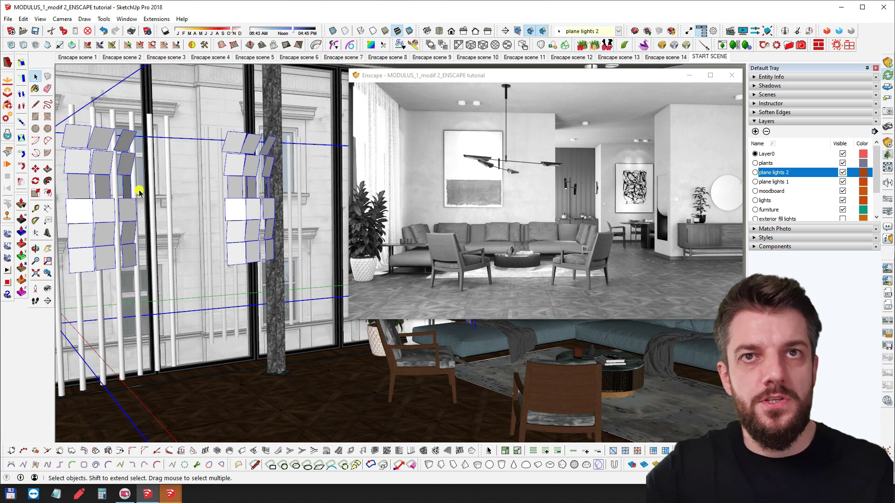
{"action": "scroll", "coordinate": [237, 185], "scroll_direction": "down", "scroll_amount": 4}
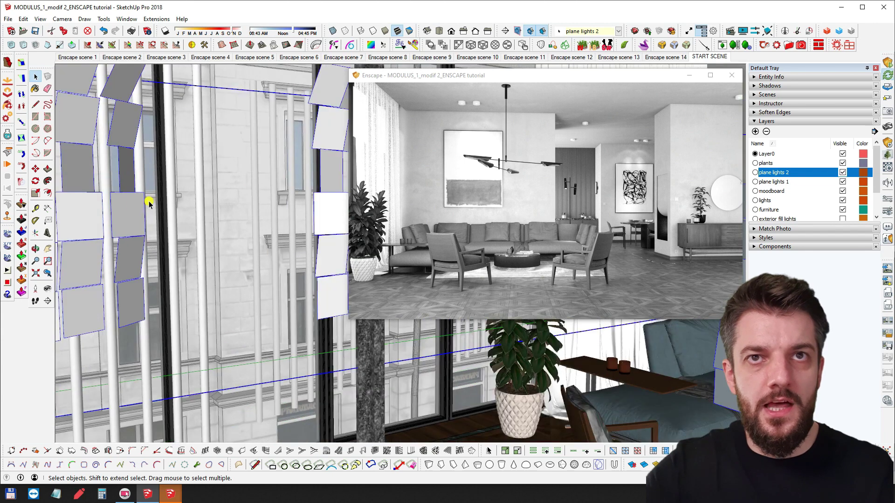
{"action": "mouse_move", "coordinate": [143, 203]}
{"action": "middle_mouse_down"}
{"action": "mouse_move", "coordinate": [194, 217]}
{"action": "mouse_move", "coordinate": [209, 259]}
{"action": "mouse_move", "coordinate": [279, 250]}
{"action": "mouse_move", "coordinate": [159, 256]}
{"action": "mouse_move", "coordinate": [240, 210]}
{"action": "mouse_move", "coordinate": [310, 259]}
{"action": "mouse_move", "coordinate": [128, 252]}
{"action": "mouse_move", "coordinate": [182, 248]}
{"action": "middle_mouse_up"}
{"action": "scroll", "coordinate": [194, 217], "scroll_direction": "down", "scroll_amount": 6}
{"action": "scroll", "coordinate": [226, 227], "scroll_direction": "up", "scroll_amount": 2}
{"action": "scroll", "coordinate": [275, 280], "scroll_direction": "up", "scroll_amount": 2}
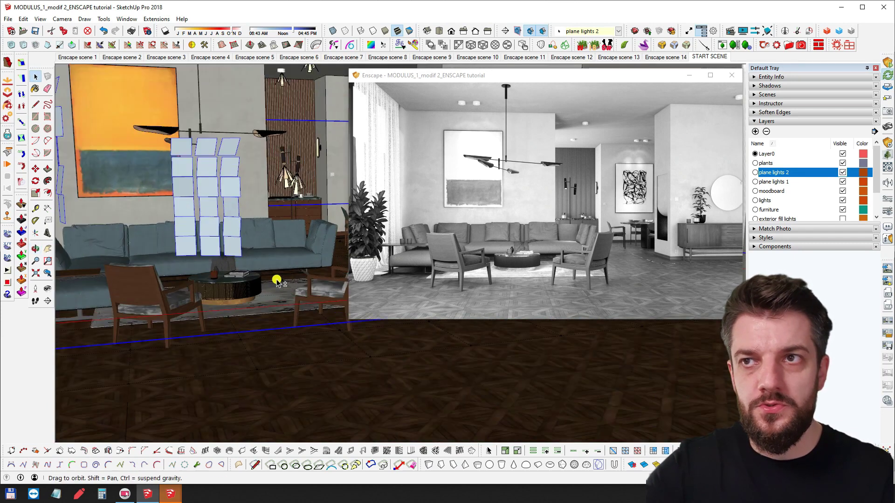
{"action": "mouse_move", "coordinate": [276, 281]}
{"action": "middle_mouse_down"}
{"action": "mouse_move", "coordinate": [195, 256]}
{"action": "mouse_move", "coordinate": [326, 265]}
{"action": "middle_mouse_up"}
- Inspect the seating area in the render from close up and farther back with the plane lights 2 layer shown
{"action": "left_click_drag", "start_coordinate": [535, 249], "coordinate": [566, 258]}
{"action": "scroll", "coordinate": [568, 265], "scroll_direction": "up", "scroll_amount": 2}
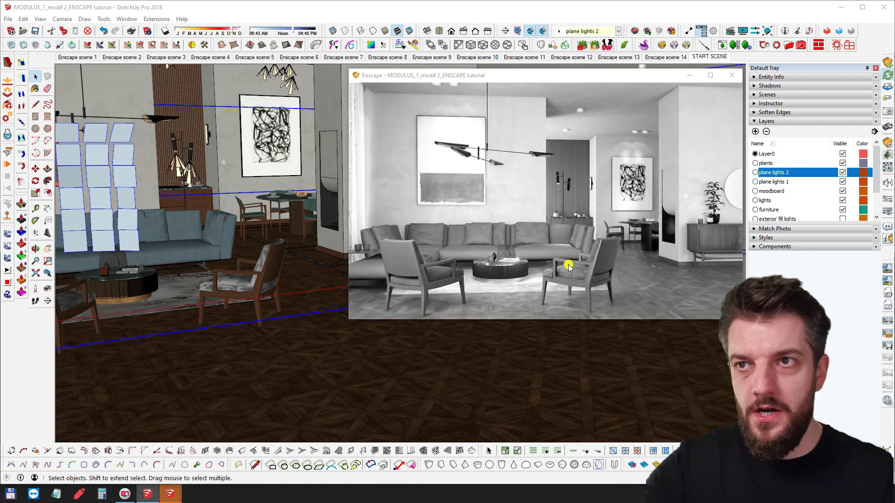
{"action": "scroll", "coordinate": [568, 273], "scroll_direction": "up", "scroll_amount": 3}
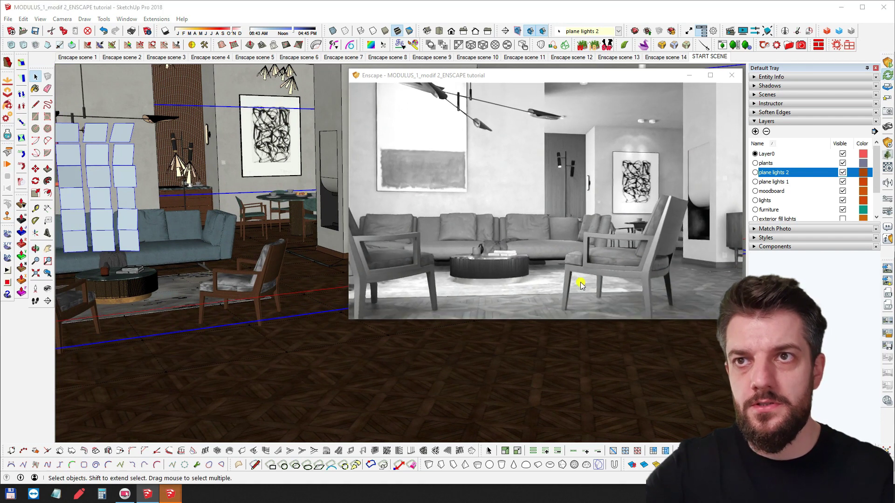
{"action": "scroll", "coordinate": [552, 280], "scroll_direction": "down", "scroll_amount": 4}
{"action": "left_click_drag", "start_coordinate": [530, 275], "coordinate": [543, 226]}
{"action": "scroll", "coordinate": [491, 217], "scroll_direction": "down", "scroll_amount": 2}
{"action": "scroll", "coordinate": [503, 219], "scroll_direction": "down", "scroll_amount": 1}
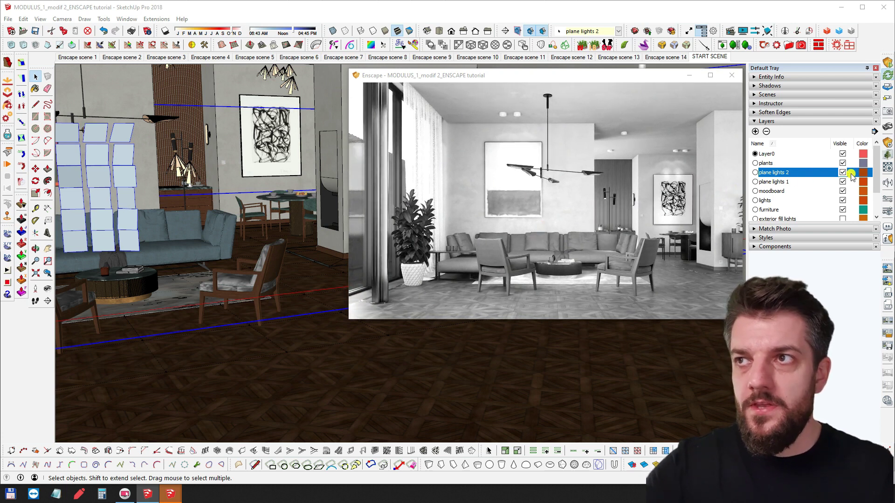
- Hide the plane lights 2 layer and compare the contrast around the seating area in the render
{"action": "left_click", "coordinate": [842, 173]}
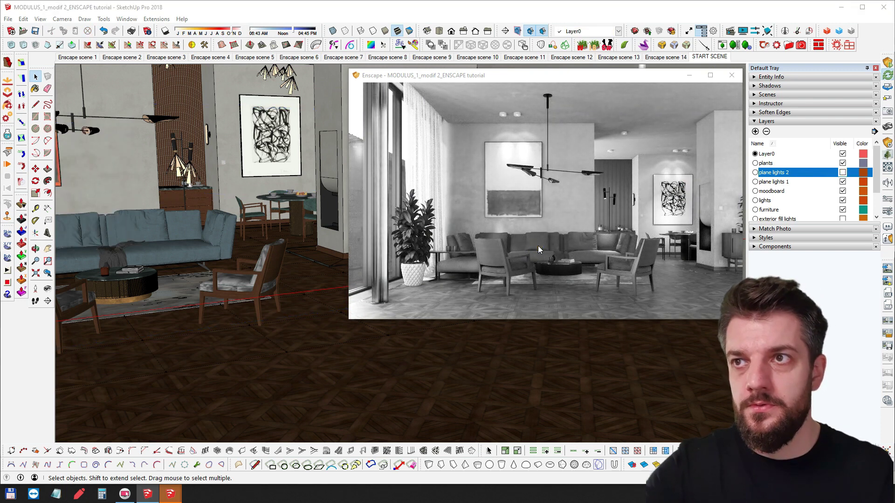
{"action": "right_click", "coordinate": [553, 247]}
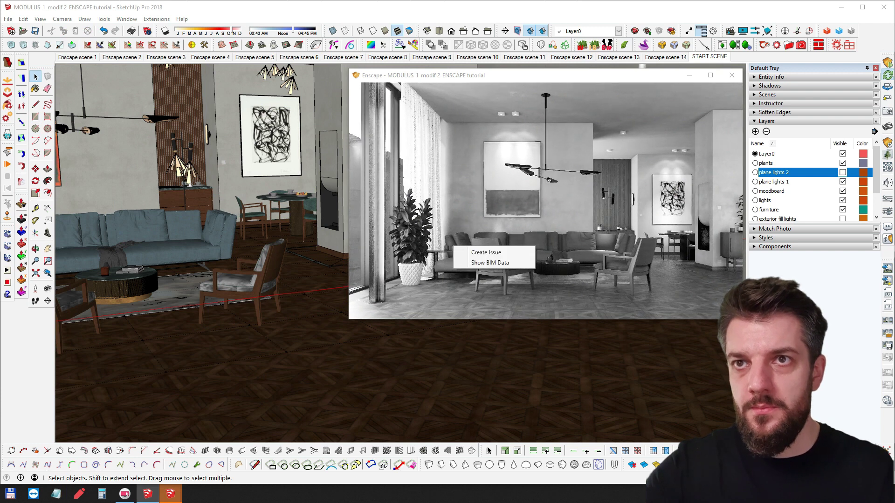
{"action": "left_click", "coordinate": [573, 247]}
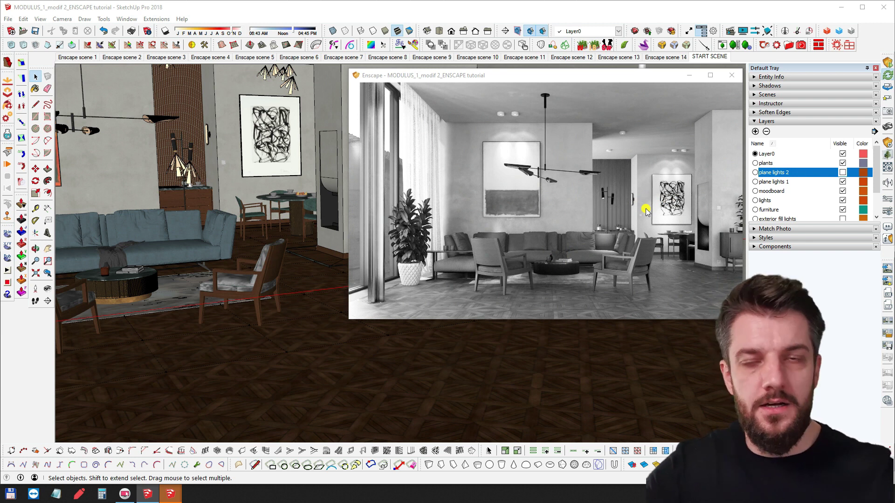
- Show the plane lights 2 layer and check the lighting around the seating area in the black-and-white render
{"action": "left_click", "coordinate": [842, 173]}
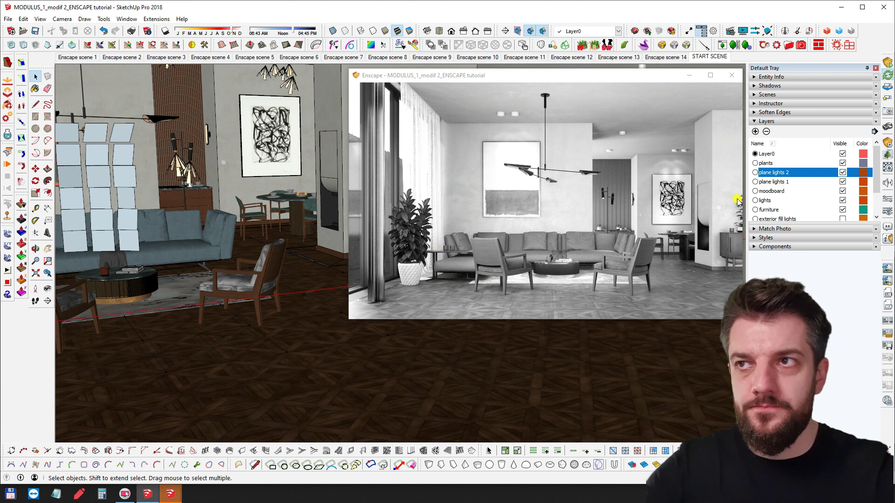
{"action": "left_click_drag", "start_coordinate": [705, 226], "coordinate": [712, 208]}
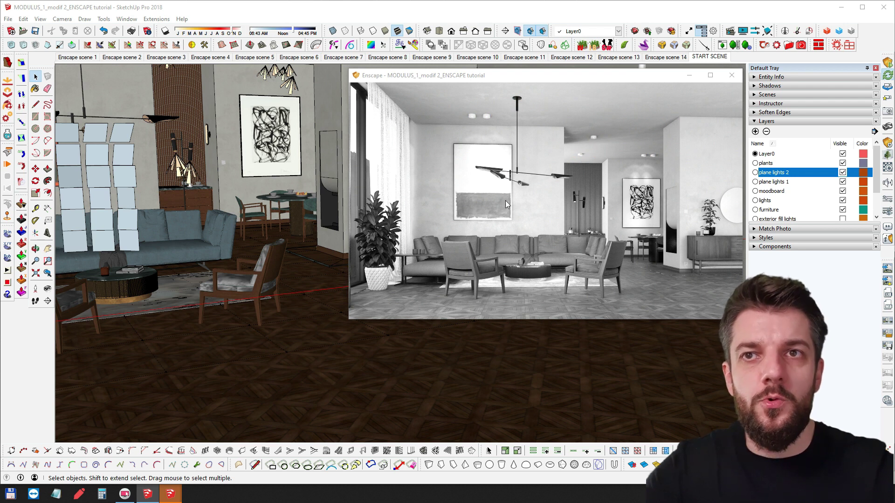
{"action": "left_click_drag", "start_coordinate": [505, 201], "coordinate": [500, 207]}
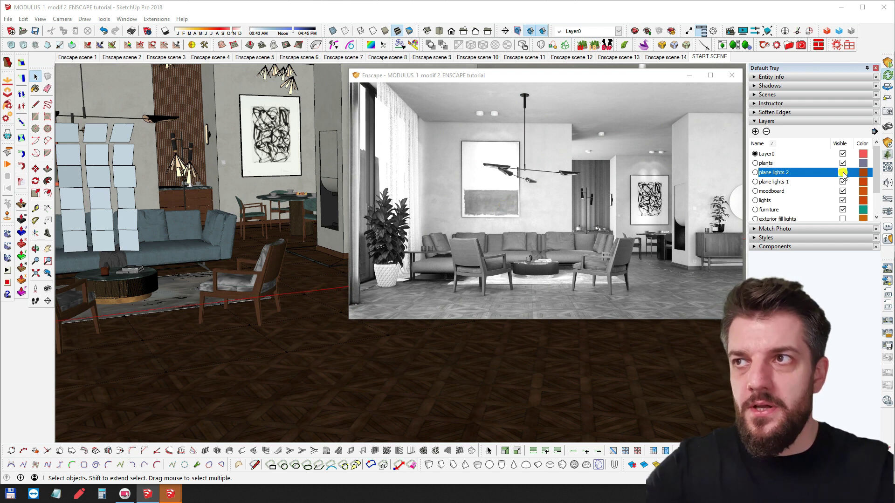
- Hide the plane lights 2 and plane lights 1 layers to compare the render's contrast without them, and show both layers again
{"action": "left_click", "coordinate": [842, 173]}
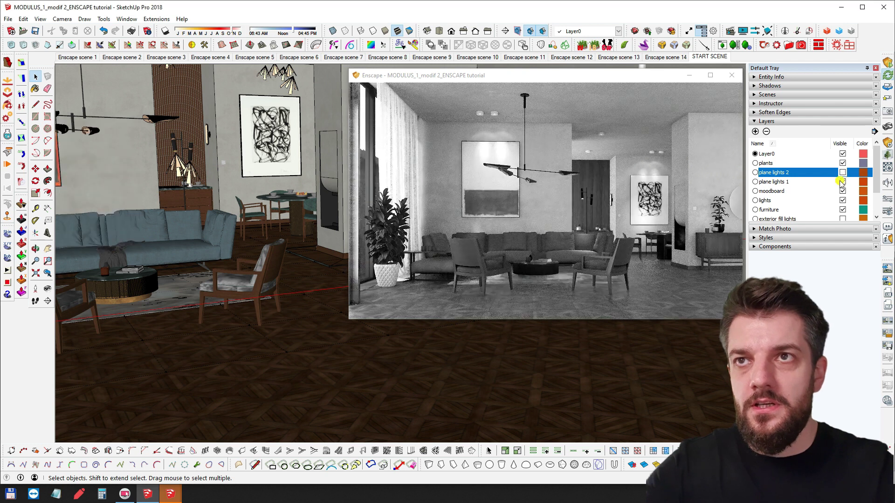
{"action": "left_click", "coordinate": [842, 182]}
{"action": "left_click", "coordinate": [569, 225]}
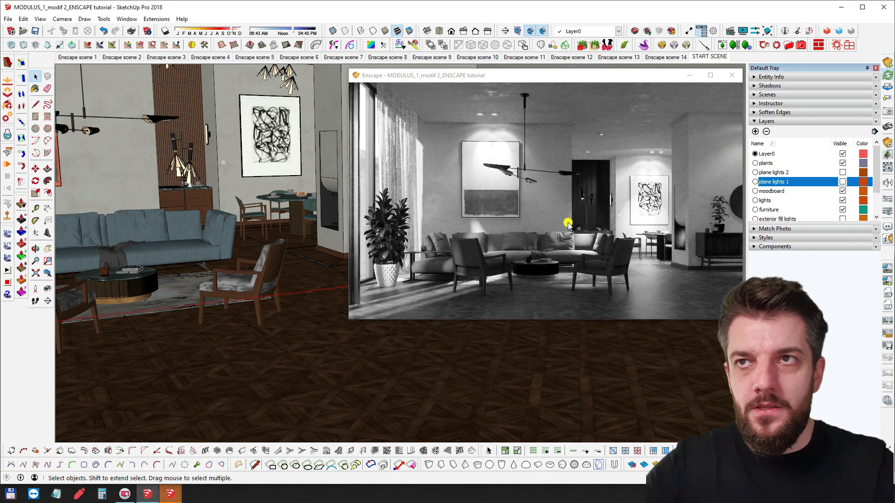
{"action": "left_click_drag", "start_coordinate": [561, 234], "coordinate": [547, 237]}
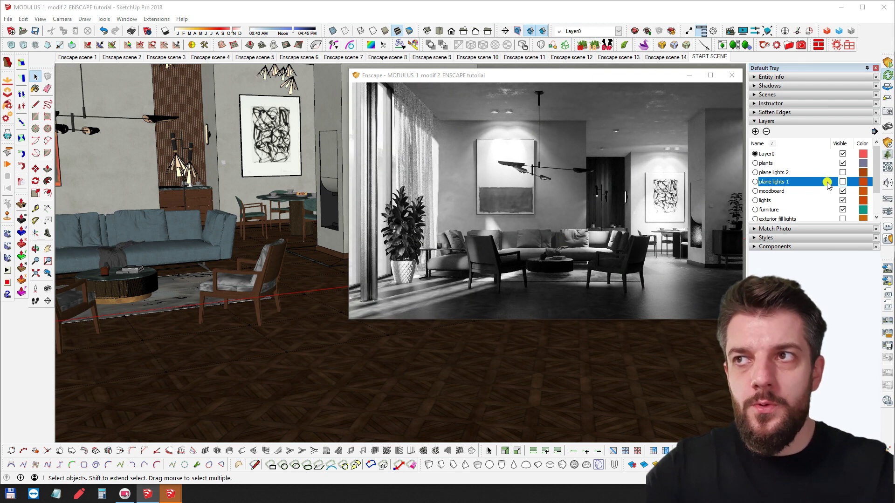
{"action": "left_click", "coordinate": [843, 182]}
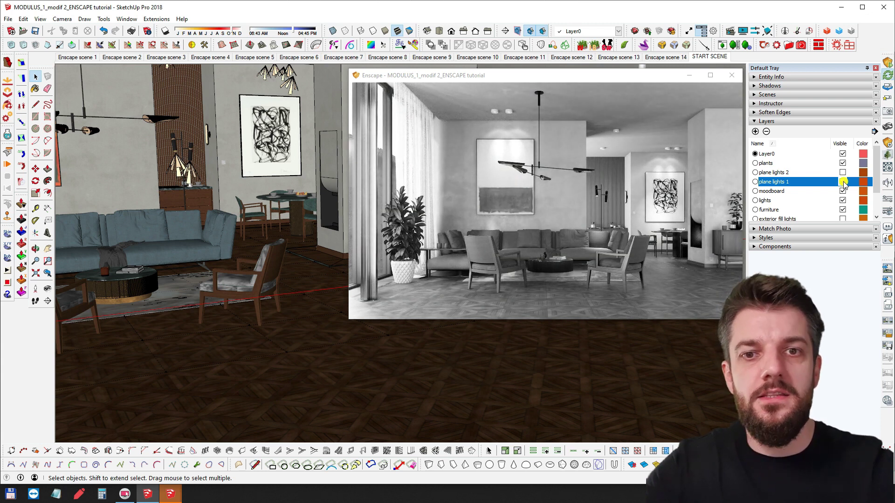
{"action": "left_click", "coordinate": [843, 173]}
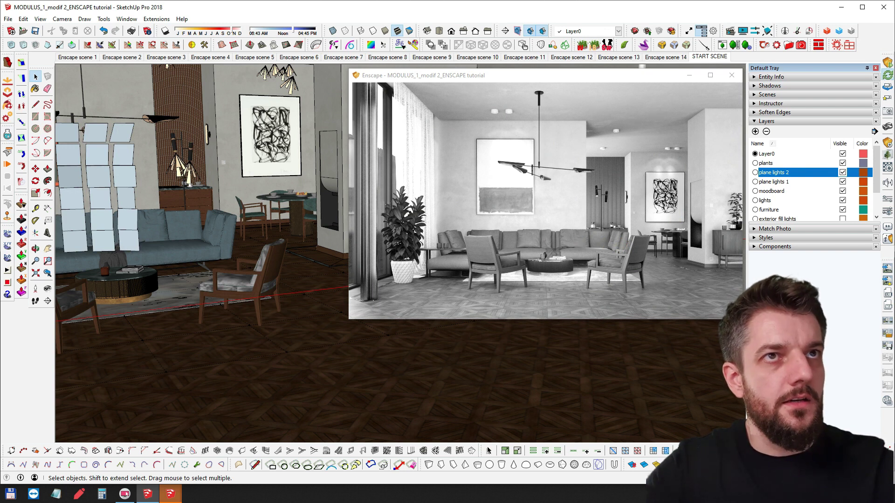
- Reset the render's saturation to 100% and close the visual settings
{"action": "left_click_drag", "start_coordinate": [0, 62], "coordinate": [222, 85]}
{"action": "left_click", "coordinate": [117, 179]}
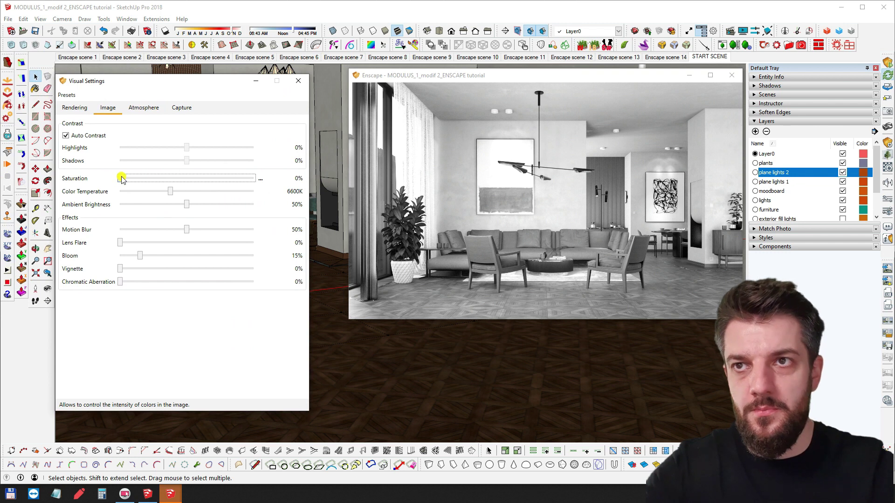
{"action": "double_click", "coordinate": [121, 179]}
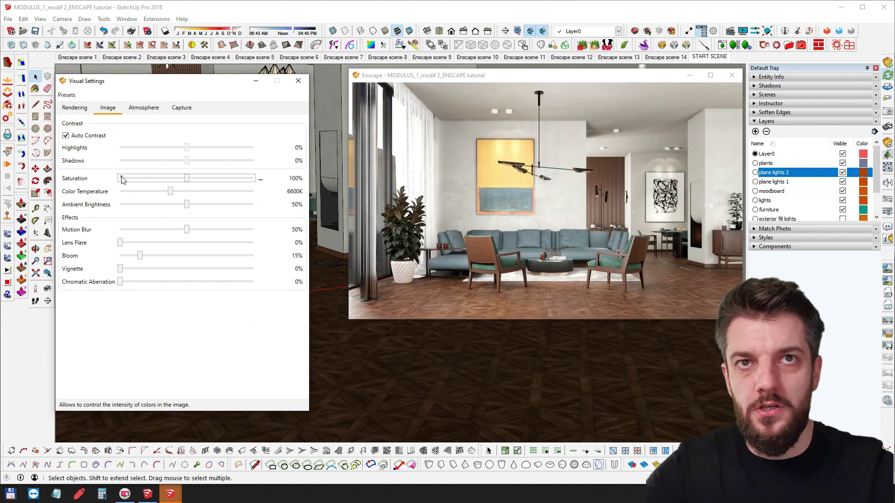
{"action": "left_click", "coordinate": [297, 83]}
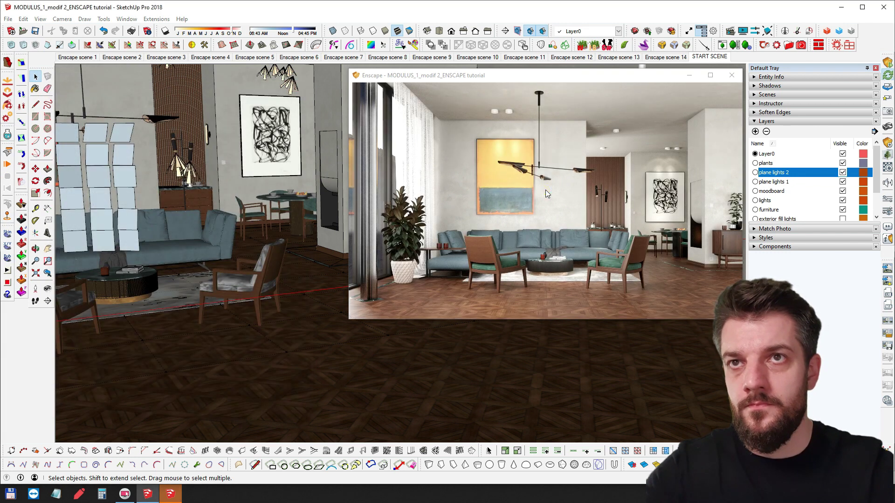
- Examine the colour render around the seating area, the tall windows and the building facade outside them
{"action": "left_click_drag", "start_coordinate": [545, 200], "coordinate": [485, 201]}
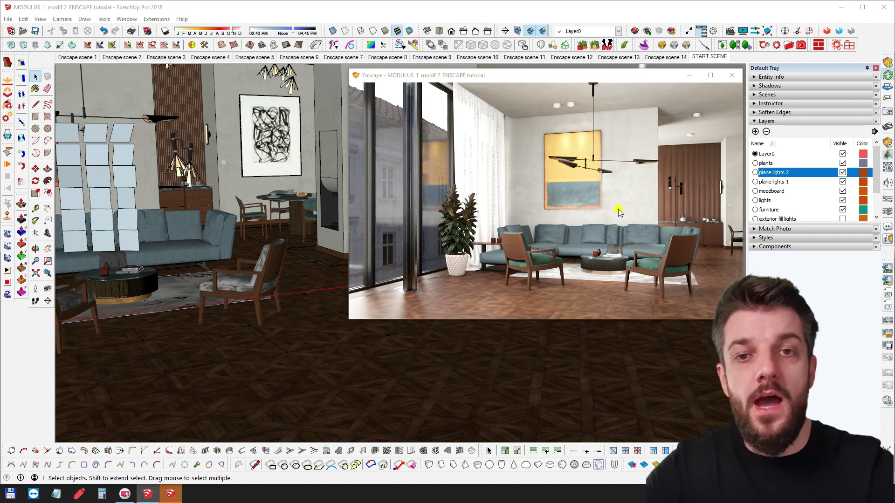
{"action": "left_click_drag", "start_coordinate": [600, 215], "coordinate": [573, 208]}
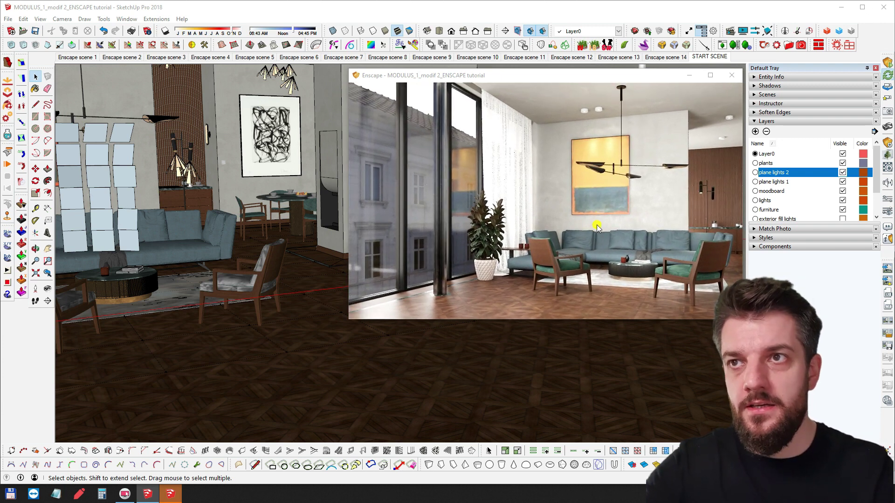
{"action": "key", "text": "d"}
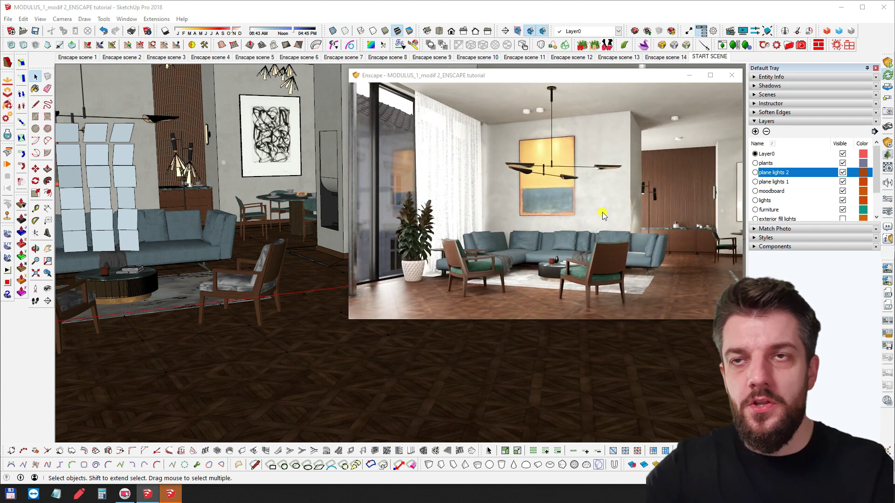
{"action": "left_click_drag", "start_coordinate": [603, 217], "coordinate": [546, 216]}
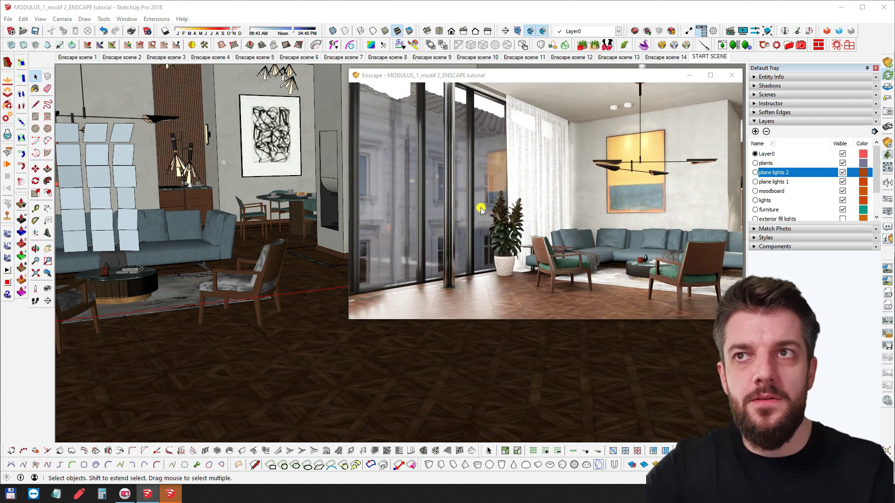
{"action": "right_click_drag", "start_coordinate": [594, 189], "coordinate": [645, 191]}
{"action": "left_click_drag", "start_coordinate": [589, 191], "coordinate": [668, 191]}
{"action": "right_click_drag", "start_coordinate": [589, 191], "coordinate": [547, 200]}
{"action": "left_click_drag", "start_coordinate": [547, 199], "coordinate": [455, 138]}
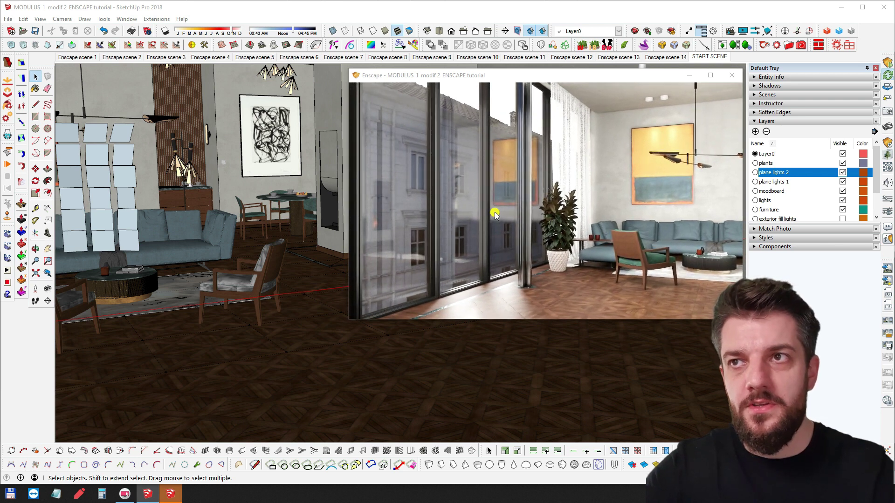
{"action": "left_click_drag", "start_coordinate": [639, 199], "coordinate": [681, 197]}
{"action": "middle_click_drag", "start_coordinate": [603, 199], "coordinate": [608, 202]}
{"action": "middle_click_drag", "start_coordinate": [259, 213], "coordinate": [214, 225]}
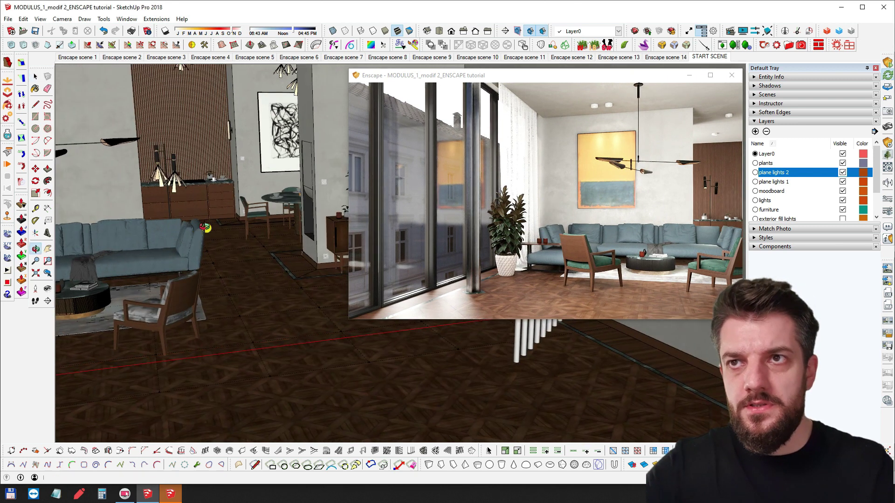
{"action": "mouse_move", "coordinate": [578, 212]}
{"action": "left_mouse_down"}
{"action": "mouse_move", "coordinate": [529, 212]}
{"action": "mouse_move", "coordinate": [571, 212]}
{"action": "left_mouse_up"}
{"action": "key", "text": "d"}
{"action": "right_click_drag", "start_coordinate": [570, 212], "coordinate": [575, 213]}
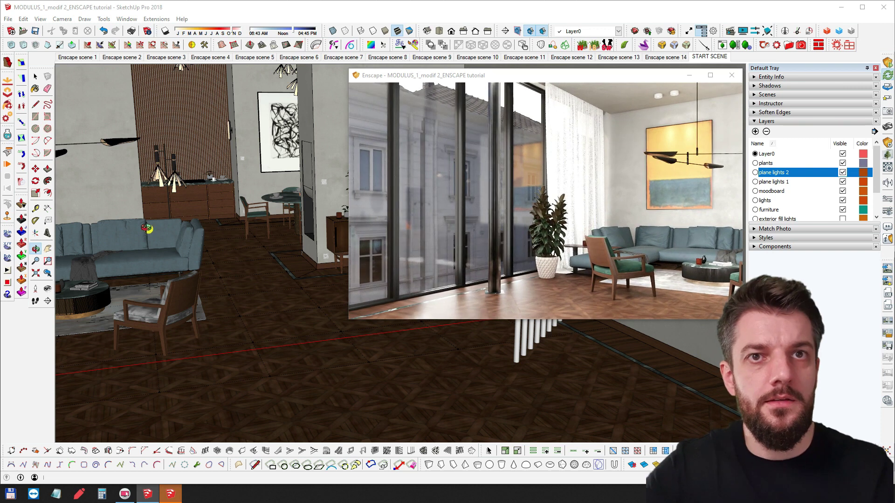
- Show the exterior fill lights layer with the whole apartment box in view from outside
{"action": "mouse_move", "coordinate": [149, 229]}
{"action": "middle_mouse_down"}
{"action": "mouse_move", "coordinate": [146, 214]}
{"action": "mouse_move", "coordinate": [158, 233]}
{"action": "middle_mouse_up"}
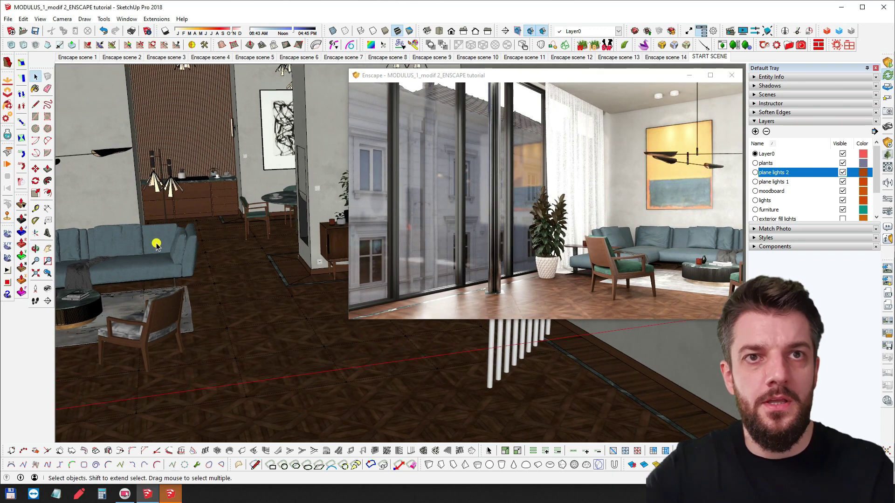
{"action": "scroll", "coordinate": [157, 243], "scroll_direction": "down", "scroll_amount": 2}
{"action": "scroll", "coordinate": [160, 276], "scroll_direction": "down", "scroll_amount": 4}
{"action": "scroll", "coordinate": [159, 275], "scroll_direction": "down", "scroll_amount": 3}
{"action": "mouse_move", "coordinate": [159, 276]}
{"action": "middle_mouse_down"}
{"action": "mouse_move", "coordinate": [192, 237]}
{"action": "mouse_move", "coordinate": [177, 239]}
{"action": "mouse_move", "coordinate": [200, 247]}
{"action": "mouse_move", "coordinate": [220, 223]}
{"action": "mouse_move", "coordinate": [215, 259]}
{"action": "middle_mouse_up"}
{"action": "scroll", "coordinate": [214, 245], "scroll_direction": "down", "scroll_amount": 2}
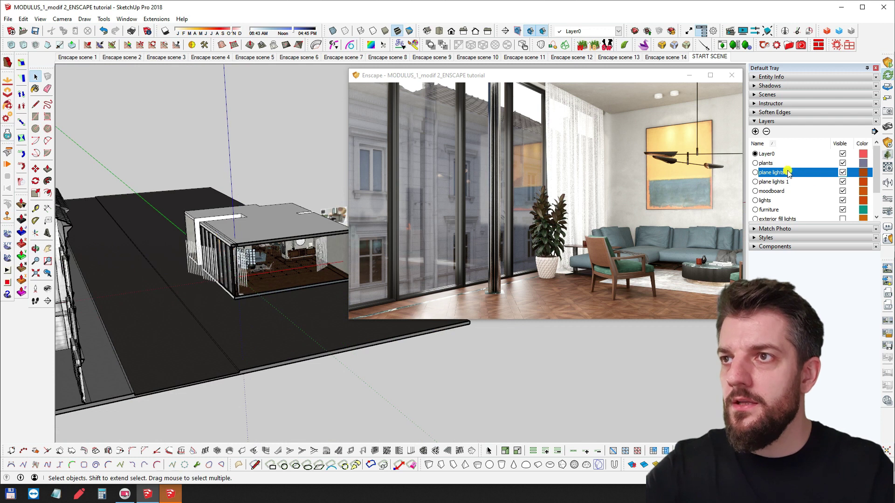
{"action": "scroll", "coordinate": [796, 205], "scroll_direction": "down", "scroll_amount": 1}
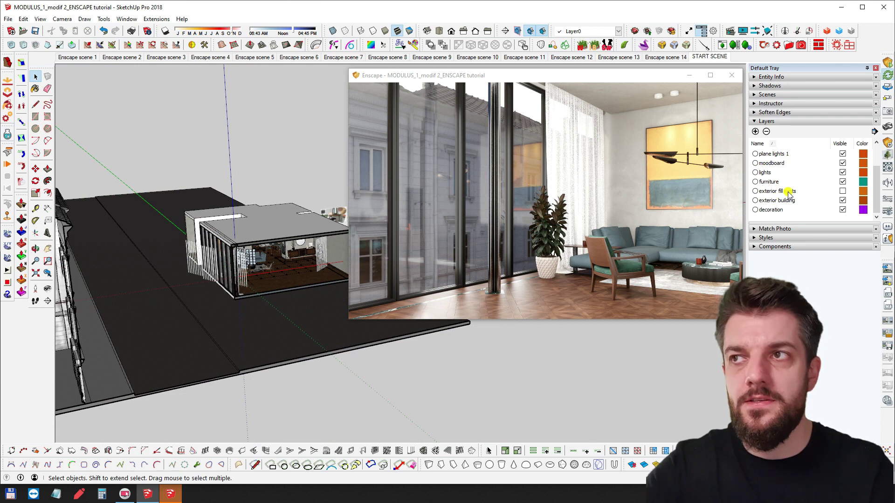
{"action": "left_click", "coordinate": [842, 192]}
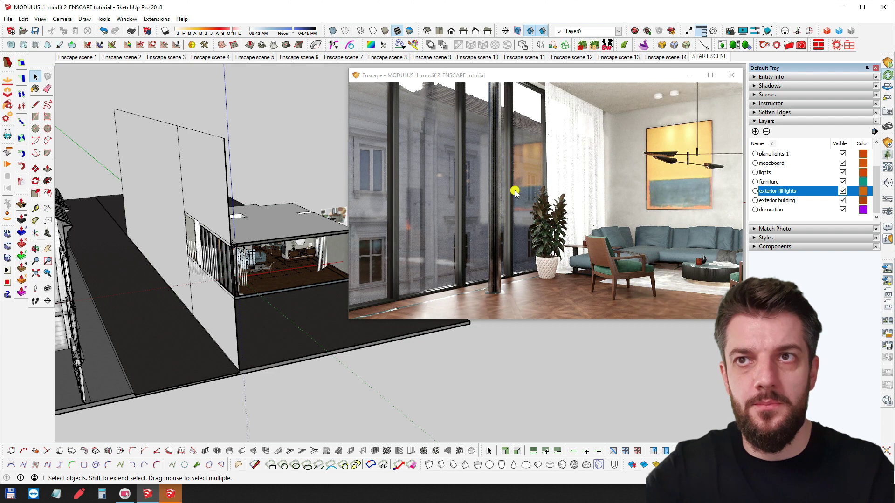
- Select the large exterior fill light plane and examine its placement facing the building and its effect on the facade in the render
{"action": "left_click_drag", "start_coordinate": [457, 205], "coordinate": [452, 205]}
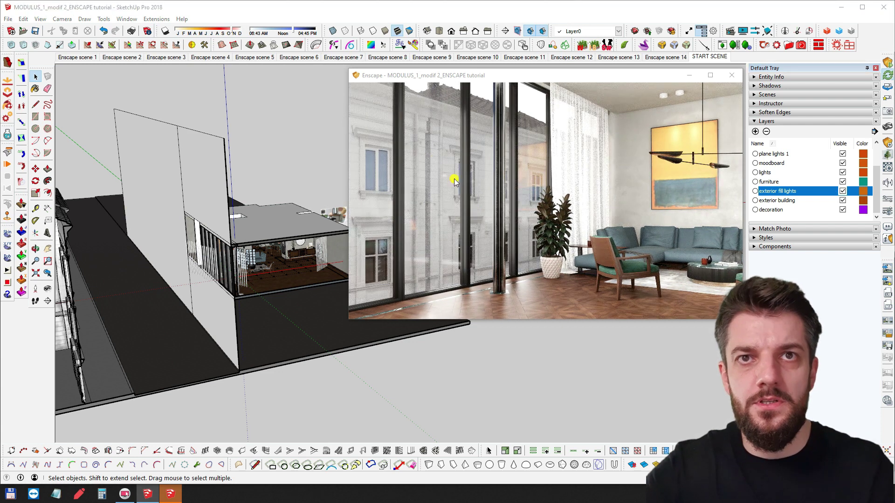
{"action": "left_click", "coordinate": [195, 151]}
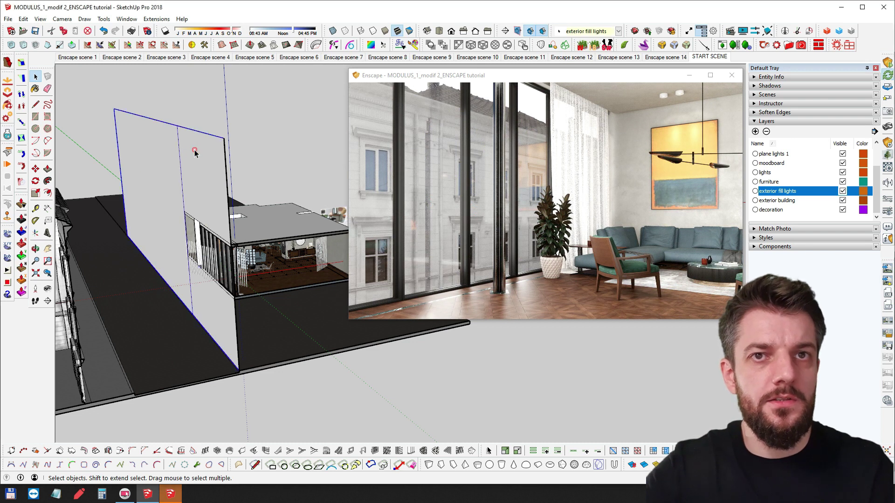
{"action": "middle_click_drag", "start_coordinate": [148, 175], "coordinate": [180, 226]}
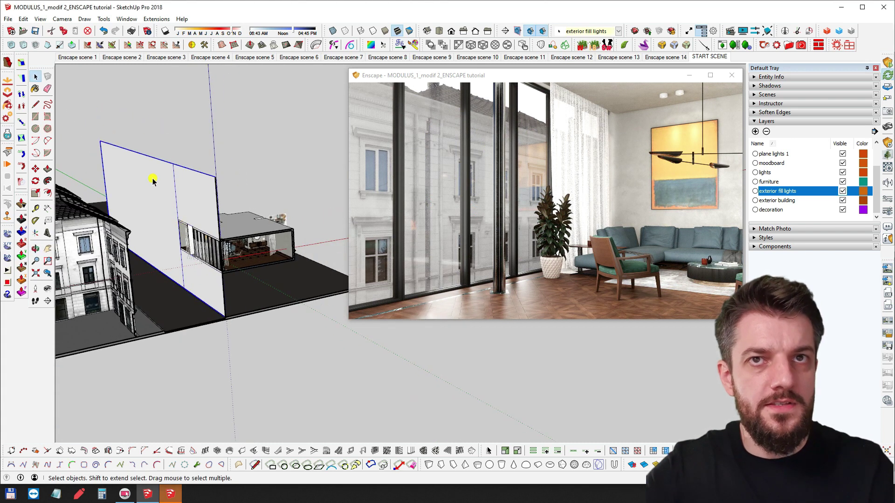
{"action": "mouse_move", "coordinate": [152, 181]}
{"action": "middle_mouse_down"}
{"action": "mouse_move", "coordinate": [222, 172]}
{"action": "mouse_move", "coordinate": [160, 196]}
{"action": "mouse_move", "coordinate": [252, 198]}
{"action": "mouse_move", "coordinate": [246, 181]}
{"action": "middle_mouse_up"}
{"action": "scroll", "coordinate": [205, 189], "scroll_direction": "up", "scroll_amount": 3}
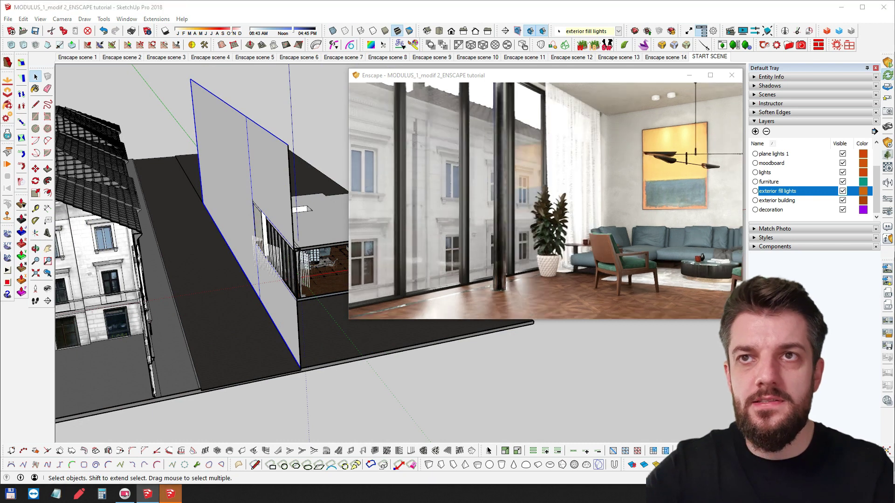
{"action": "right_click_drag", "start_coordinate": [422, 206], "coordinate": [435, 205]}
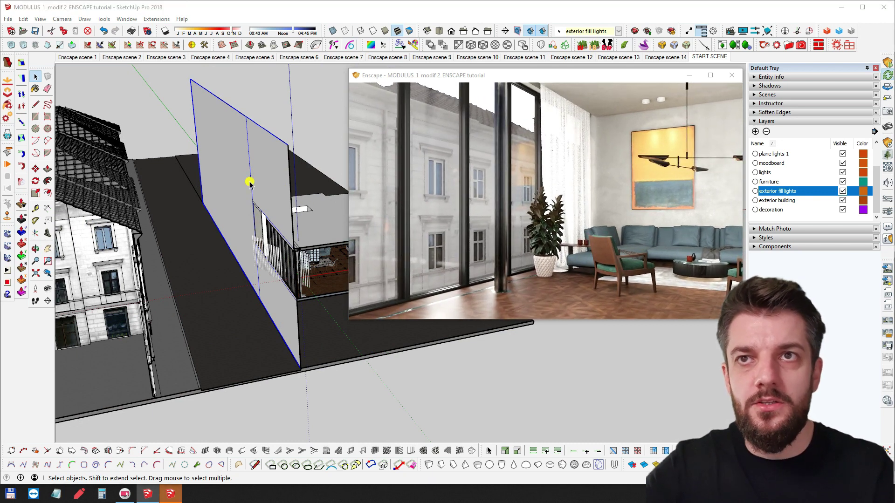
{"action": "right_click_drag", "start_coordinate": [512, 202], "coordinate": [491, 202]}
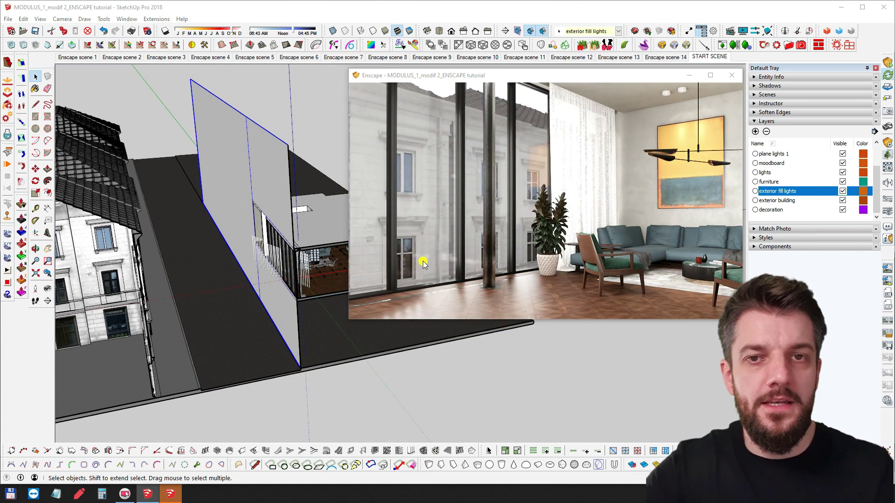
- Sample the exterior fill light plane's material, 0012_Bisque, and raise its self-illumination luminance to 37421 cd/m²
{"action": "left_click", "coordinate": [240, 202]}
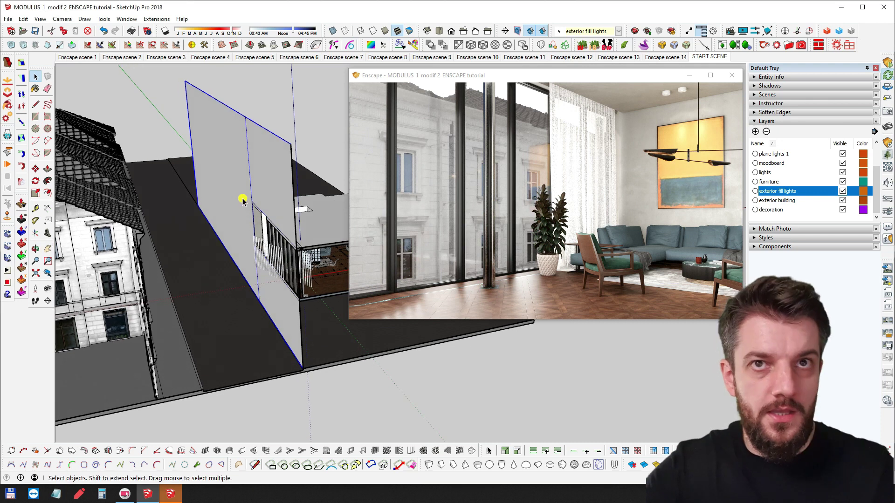
{"action": "key", "text": "b"}
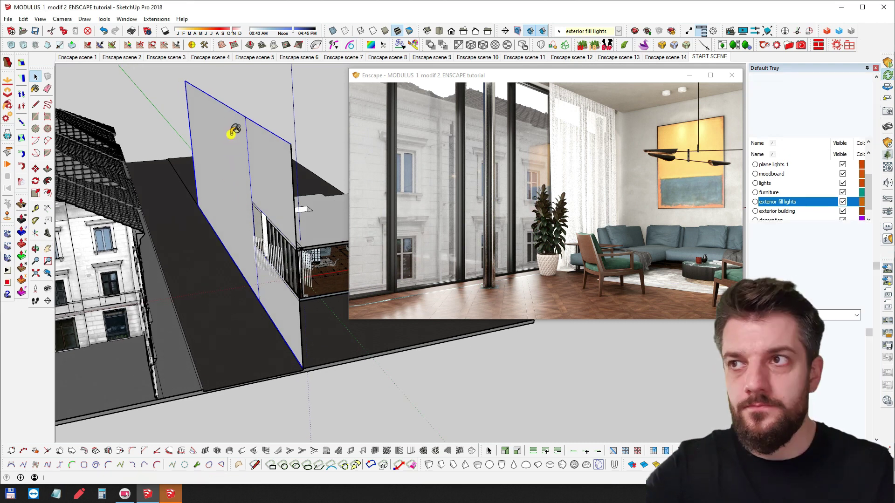
{"action": "left_click", "coordinate": [226, 129]}
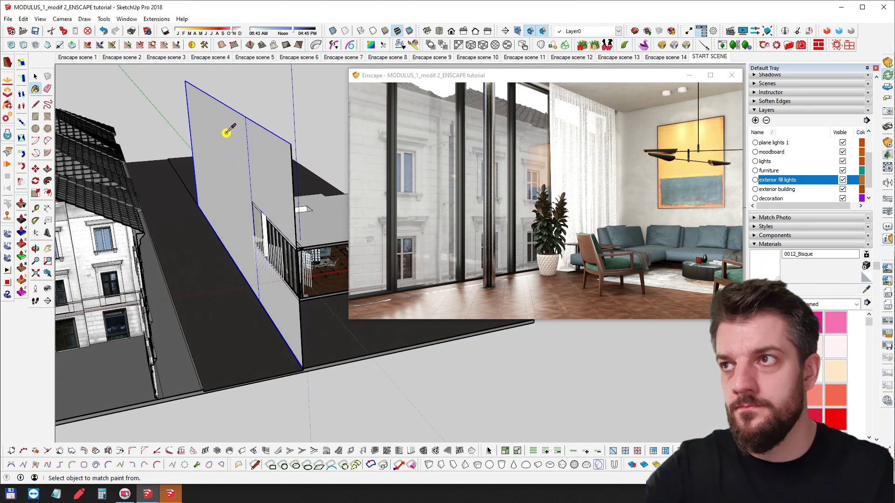
{"action": "left_click", "coordinate": [227, 126]}
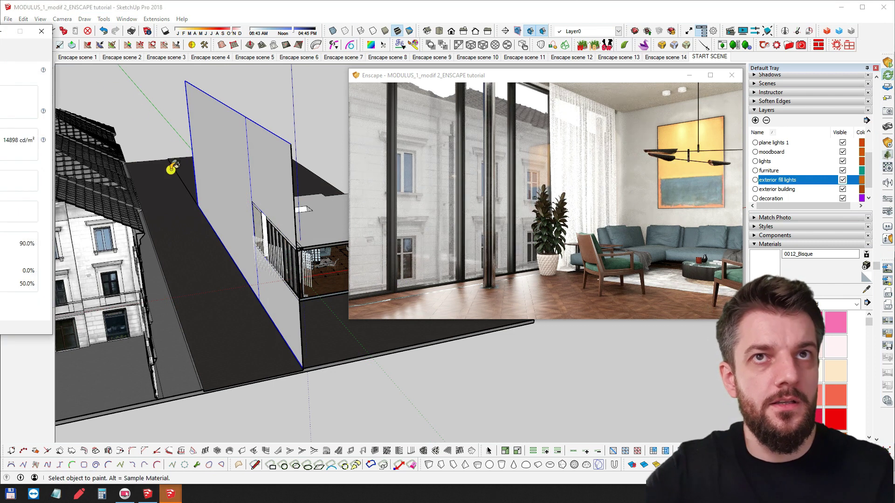
{"action": "left_click_drag", "start_coordinate": [4, 31], "coordinate": [231, 78]}
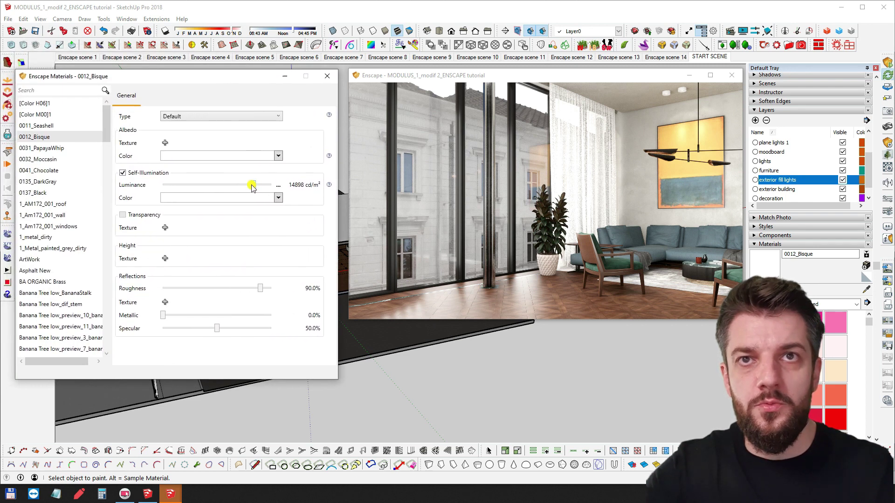
{"action": "left_click_drag", "start_coordinate": [257, 186], "coordinate": [264, 187]}
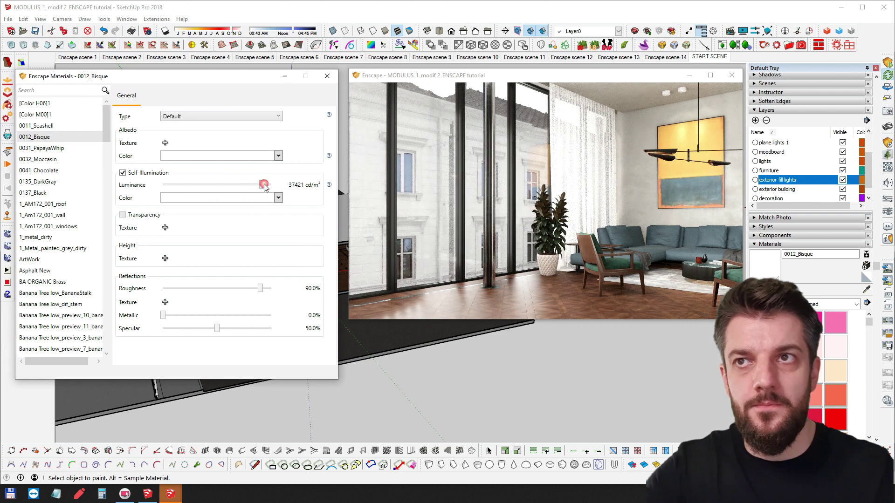